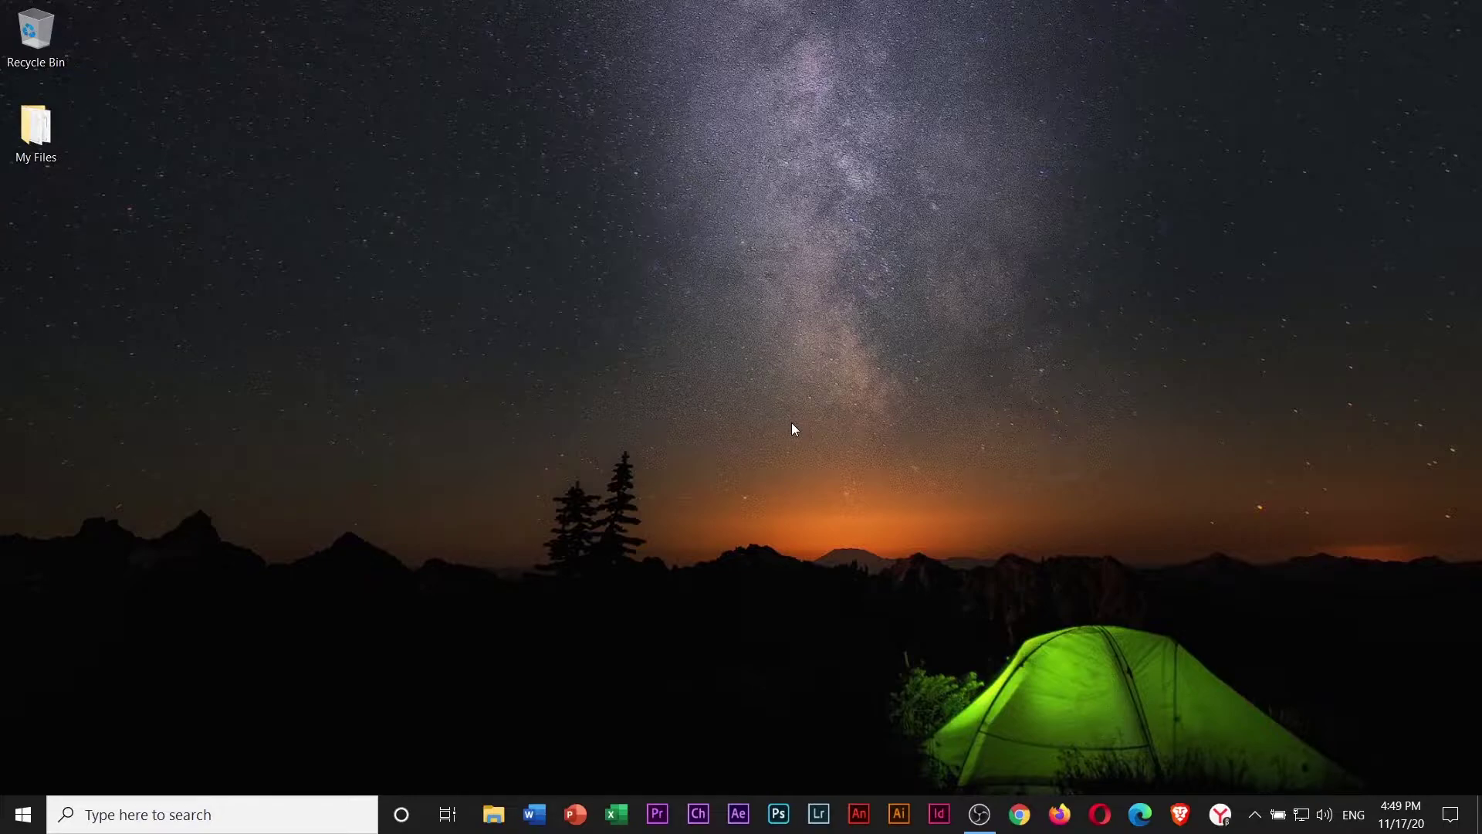
Step: Search the Start menu for regedit and launch Registry Editor as administrator
left_click(22, 816)
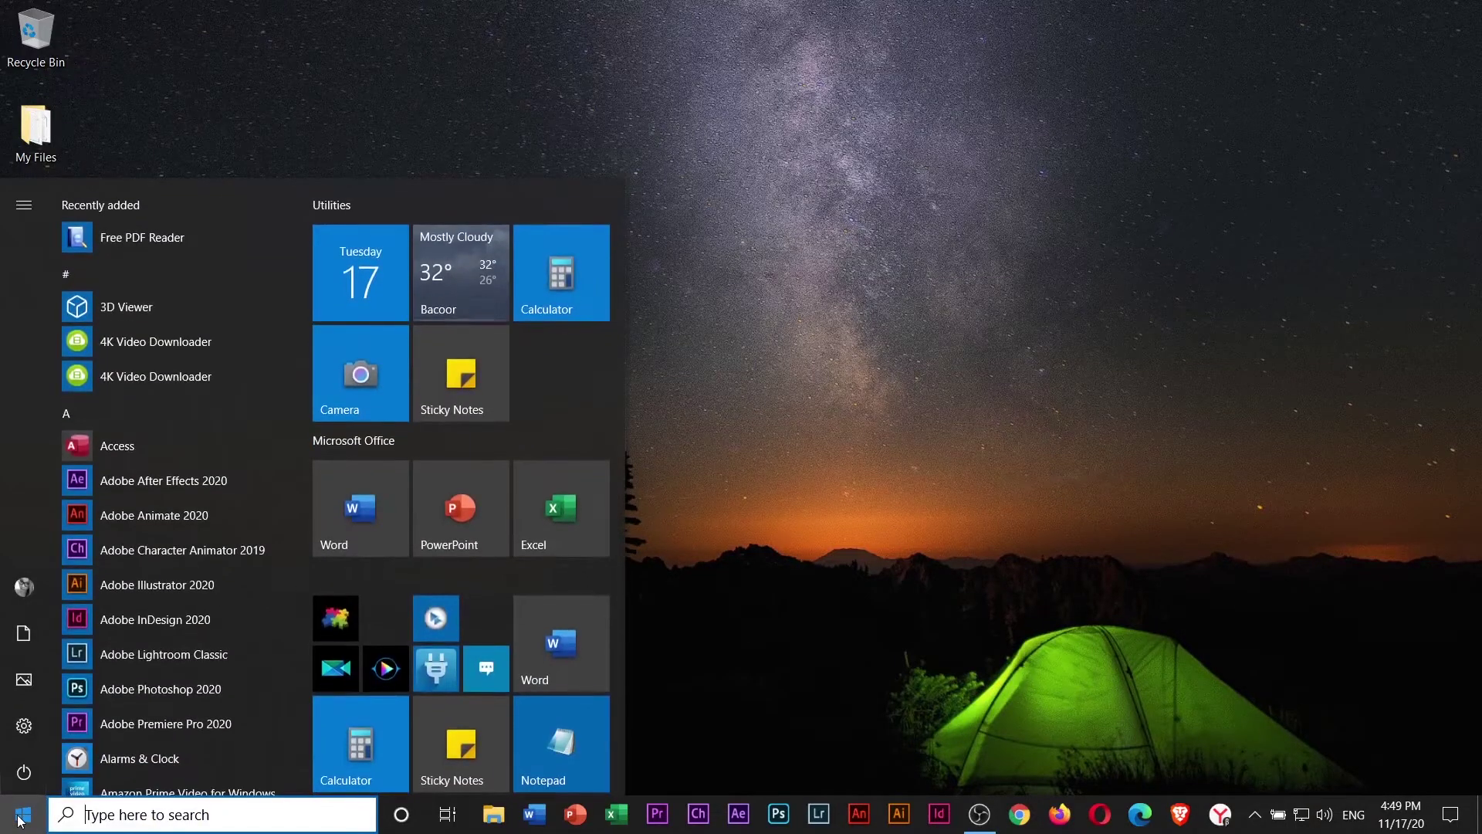
type("regedit")
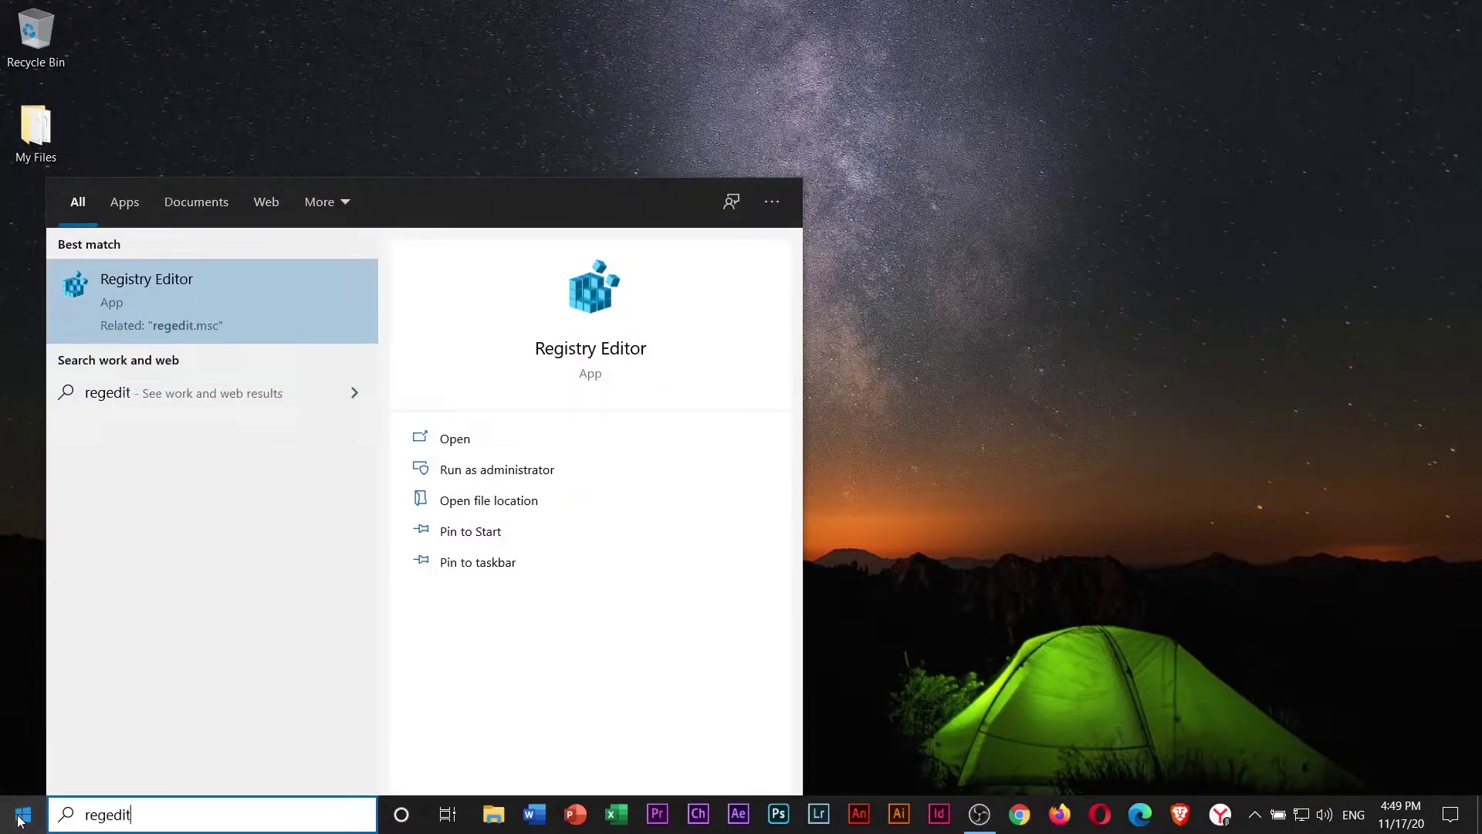
left_click(480, 482)
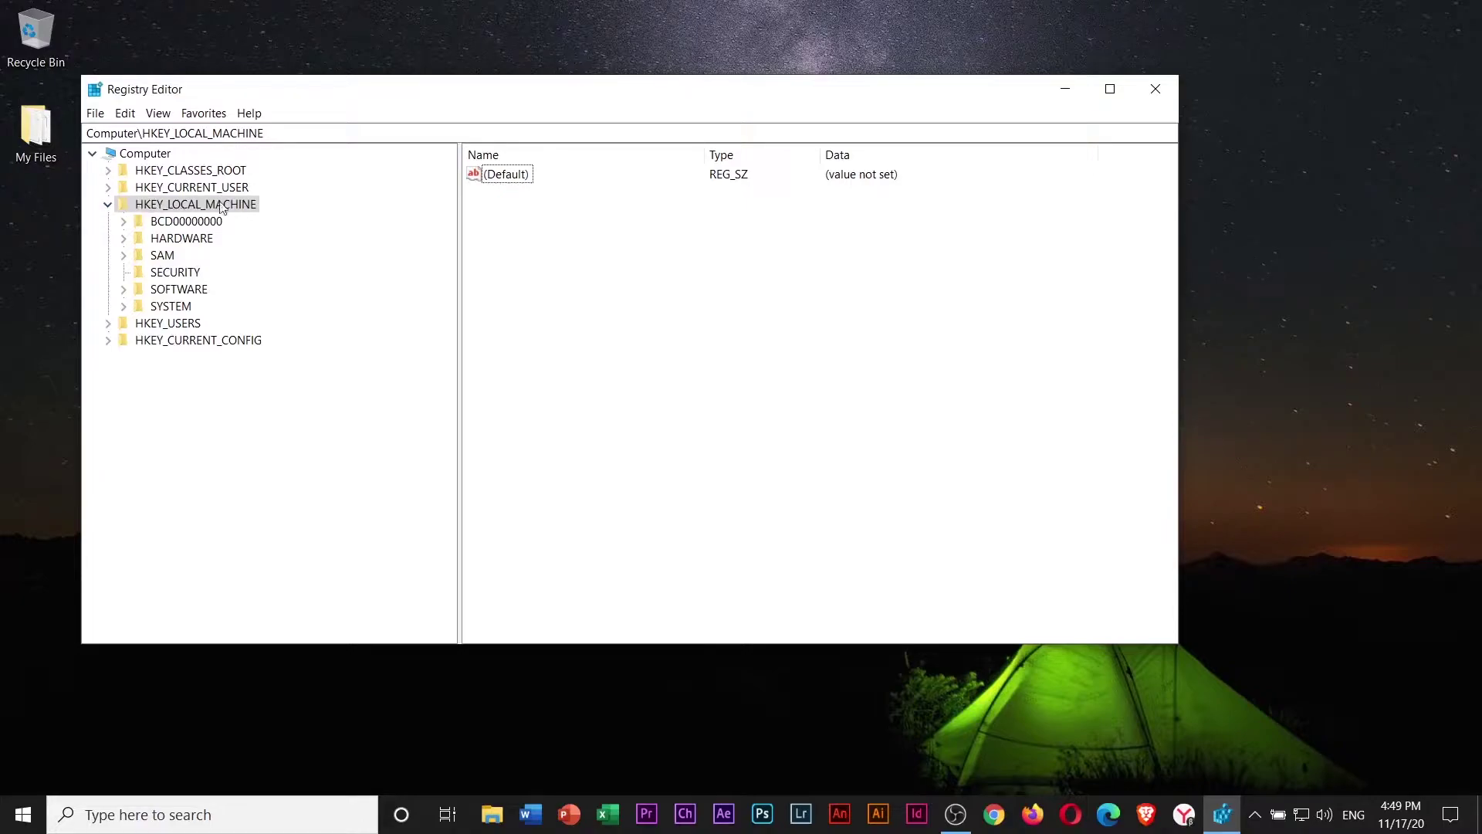
Step: Browse to HKEY_LOCAL_MACHINE\SYSTEM\ControlSet001\Services and select the Ndu key
left_click(108, 205)
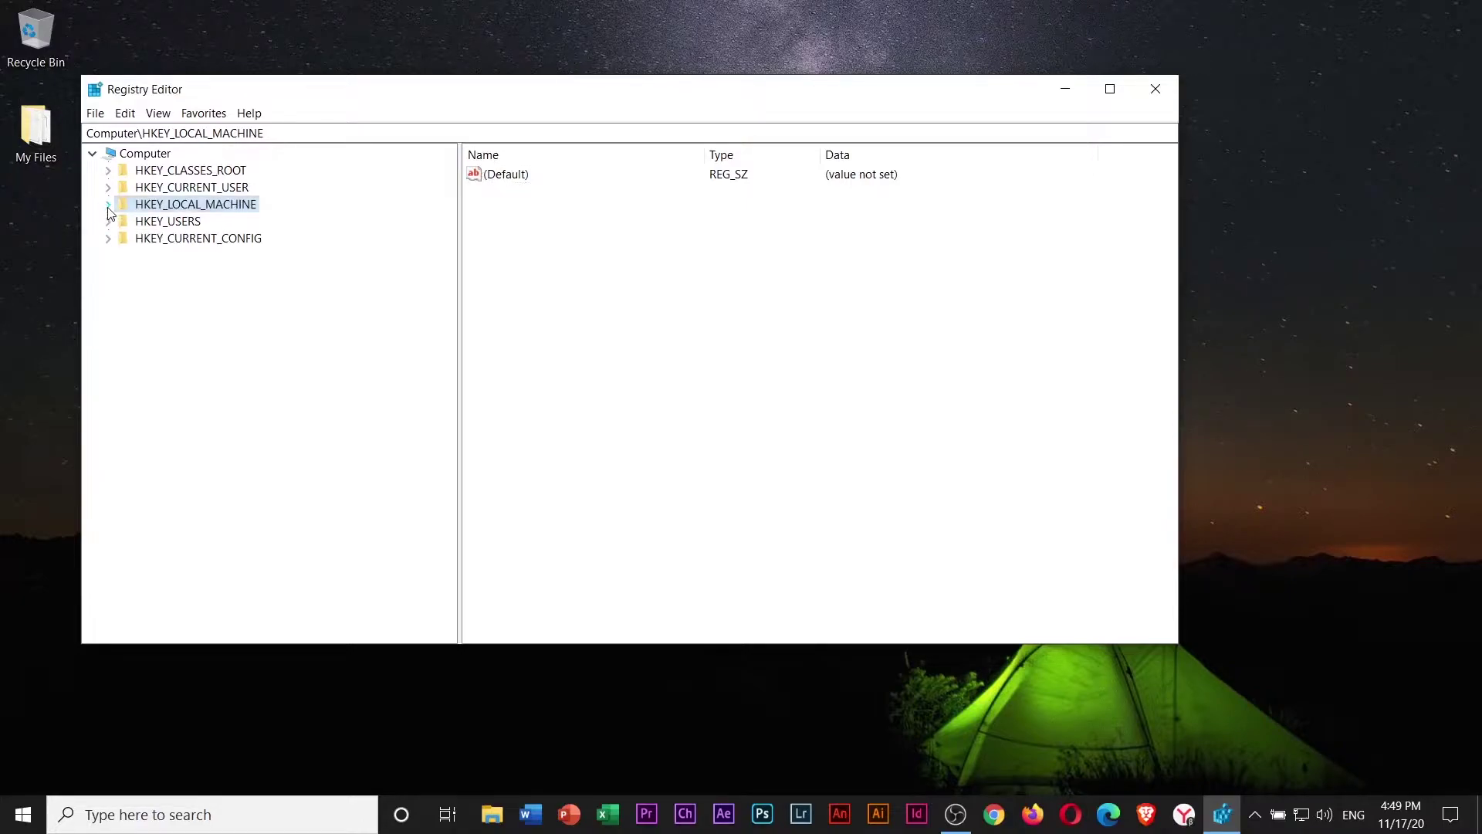
left_click(108, 205)
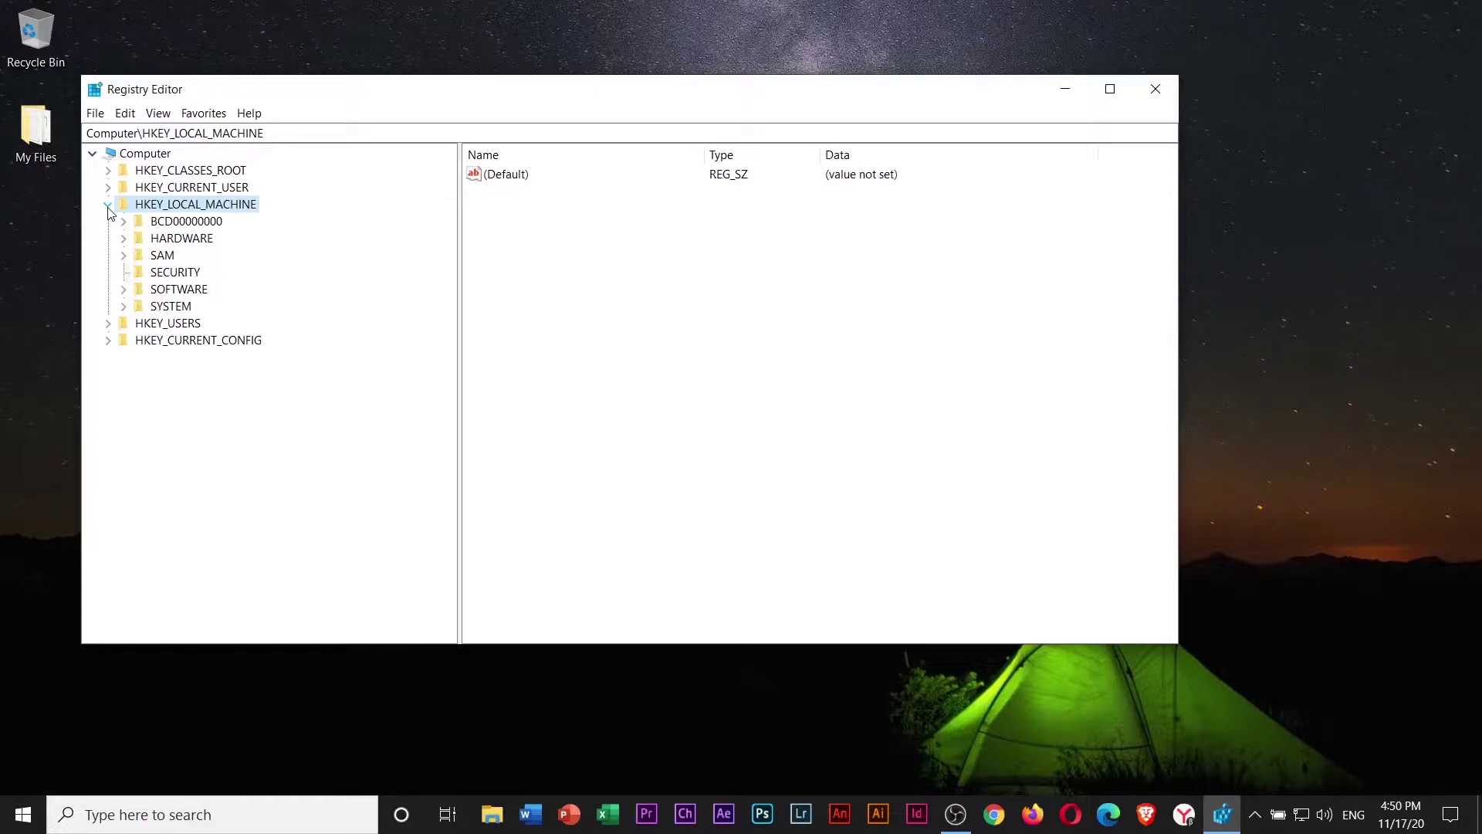
left_click(123, 307)
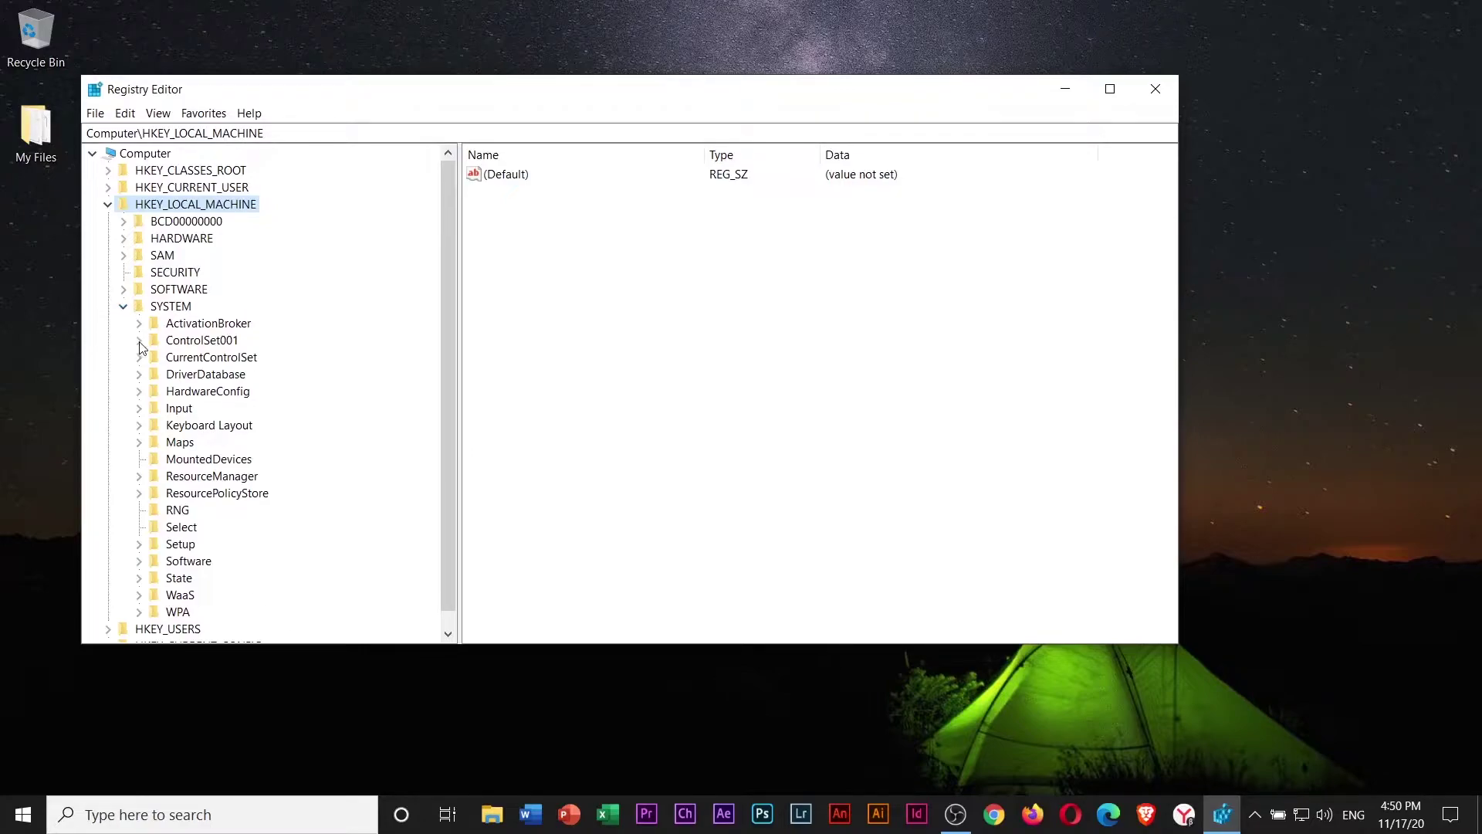
left_click(140, 342)
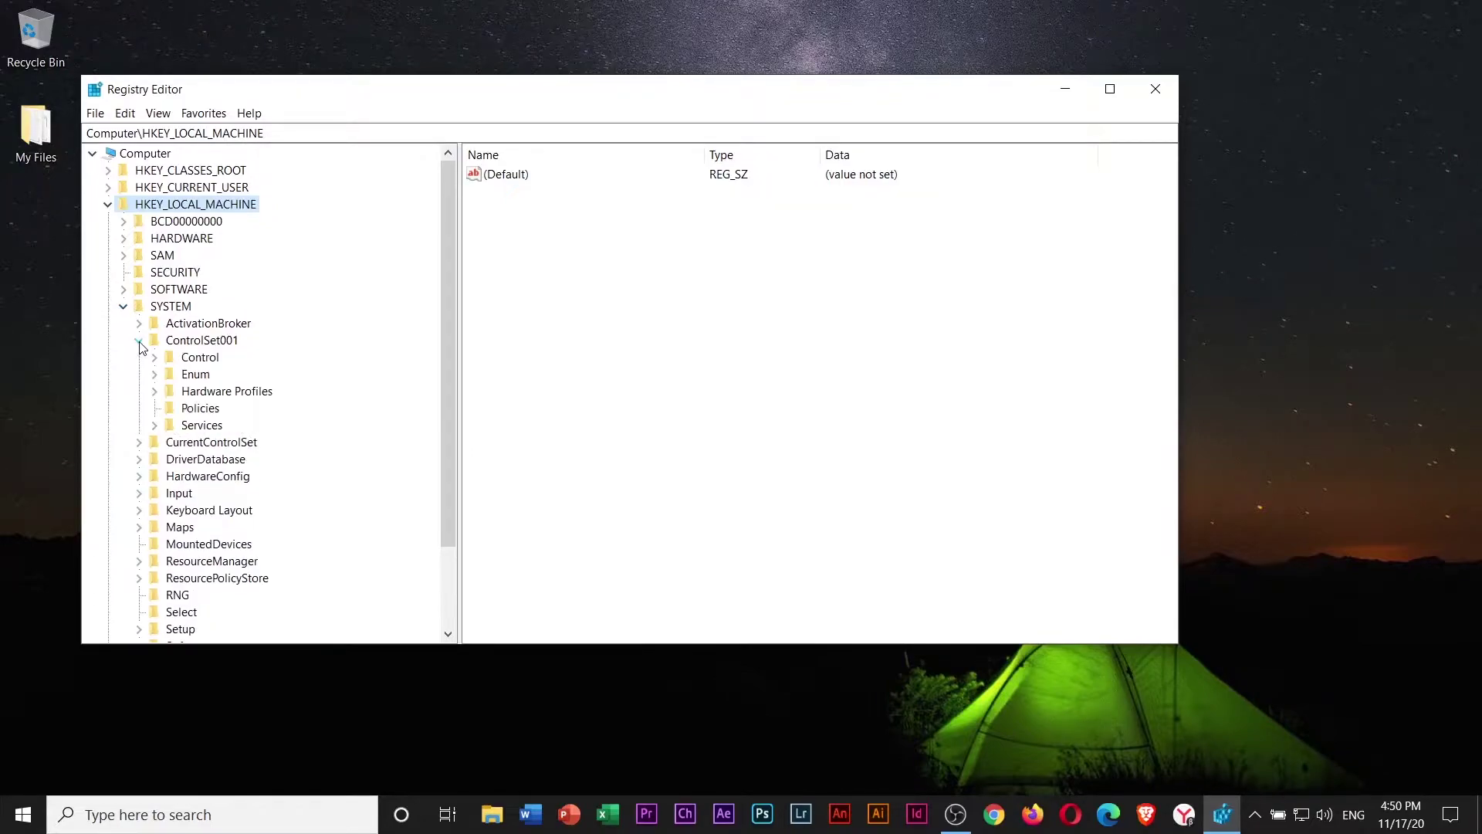
left_click(154, 426)
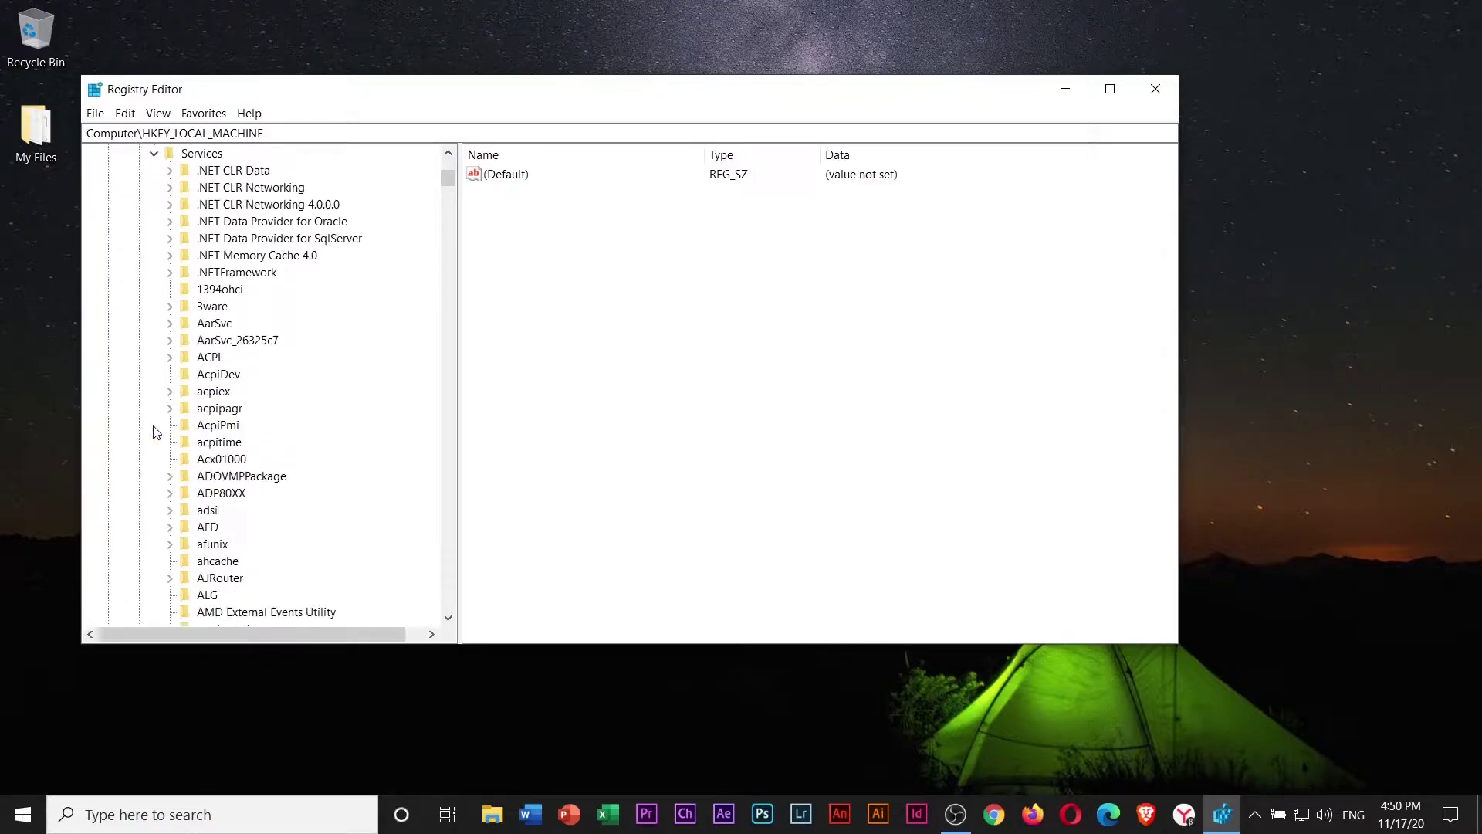
scroll(278, 490, "down", 20)
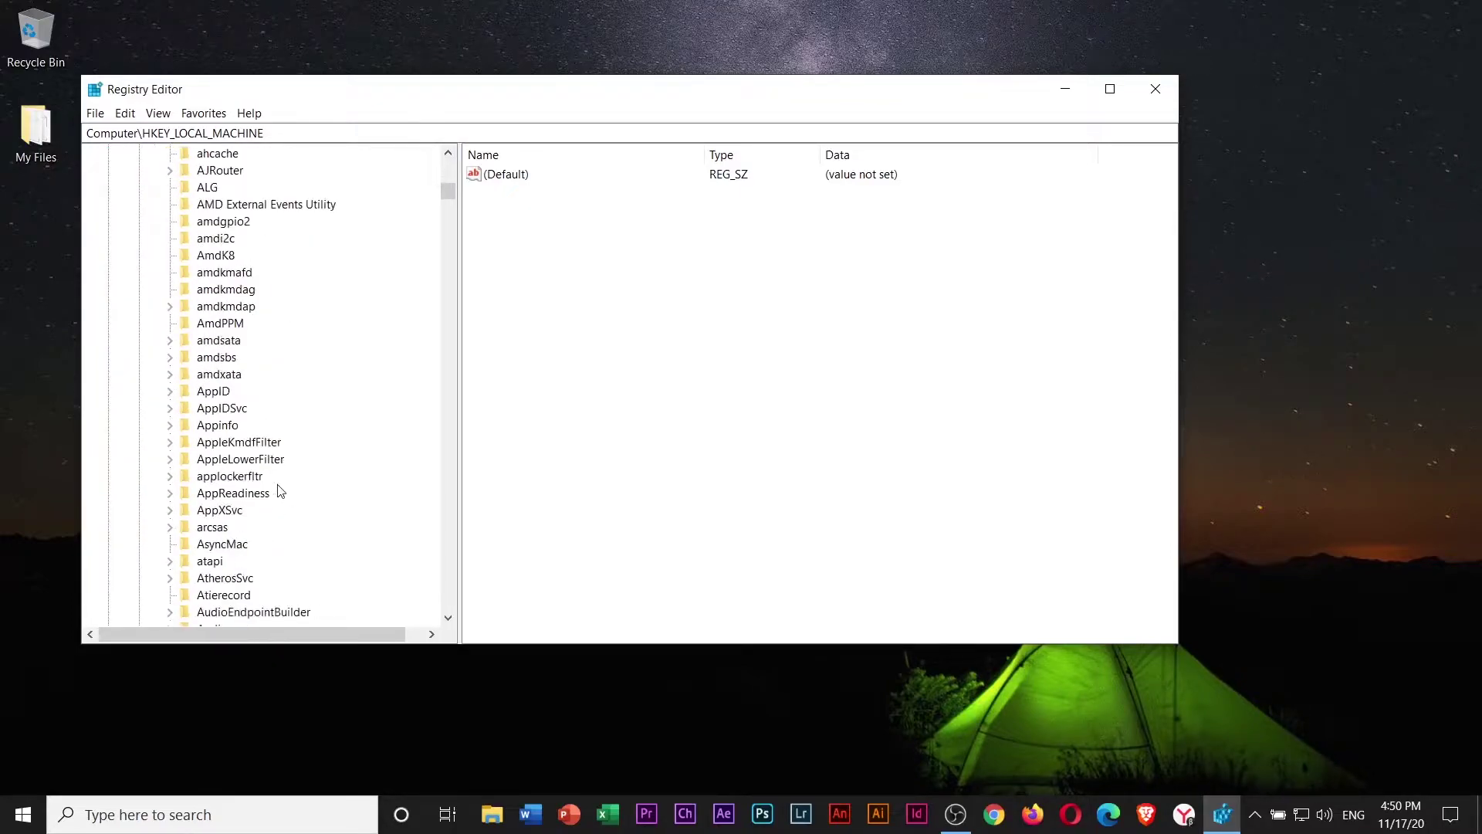
scroll(280, 491, "down", 16)
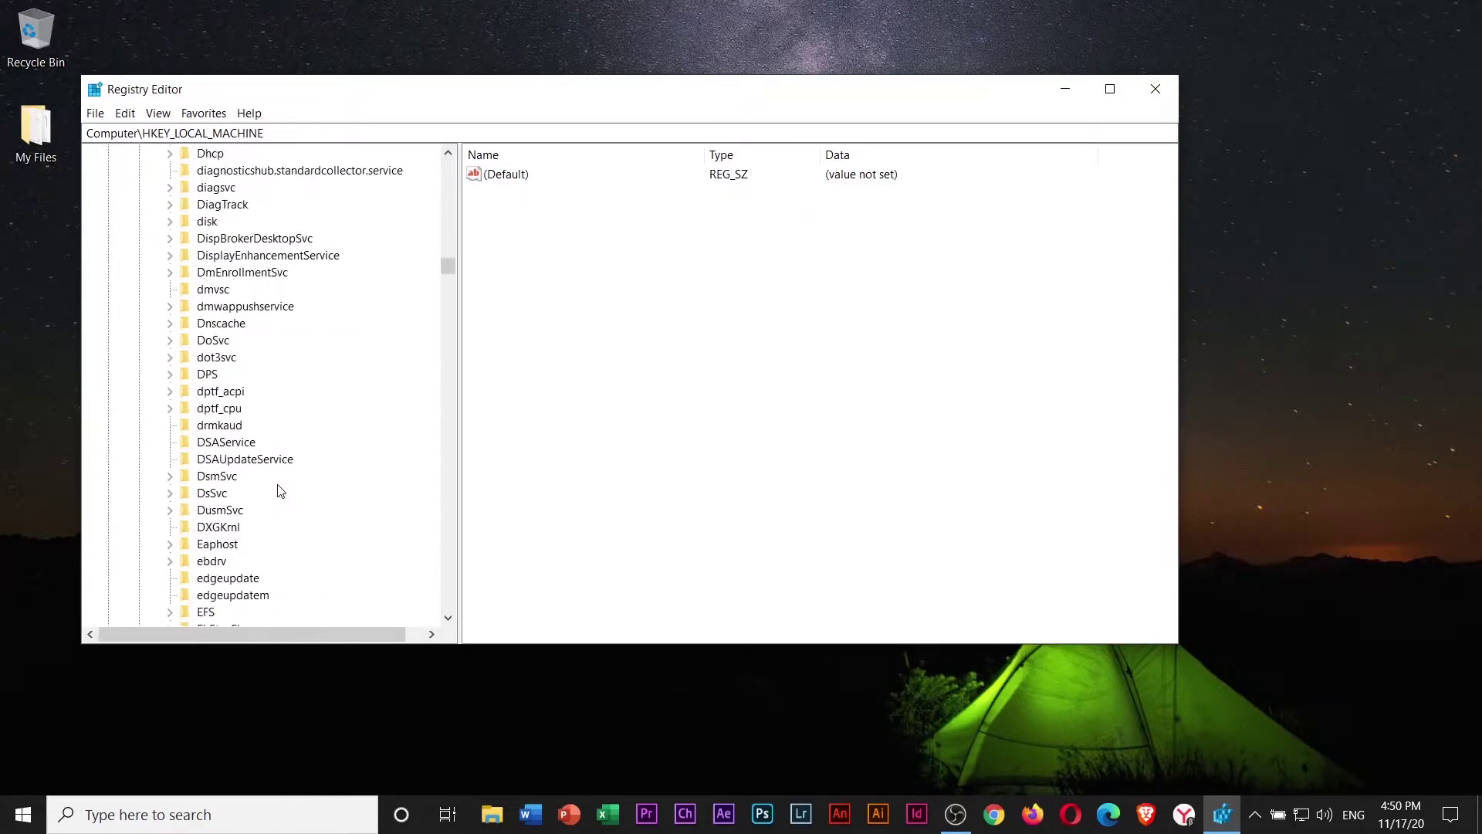
type("napagent")
scroll(248, 562, "down", 6)
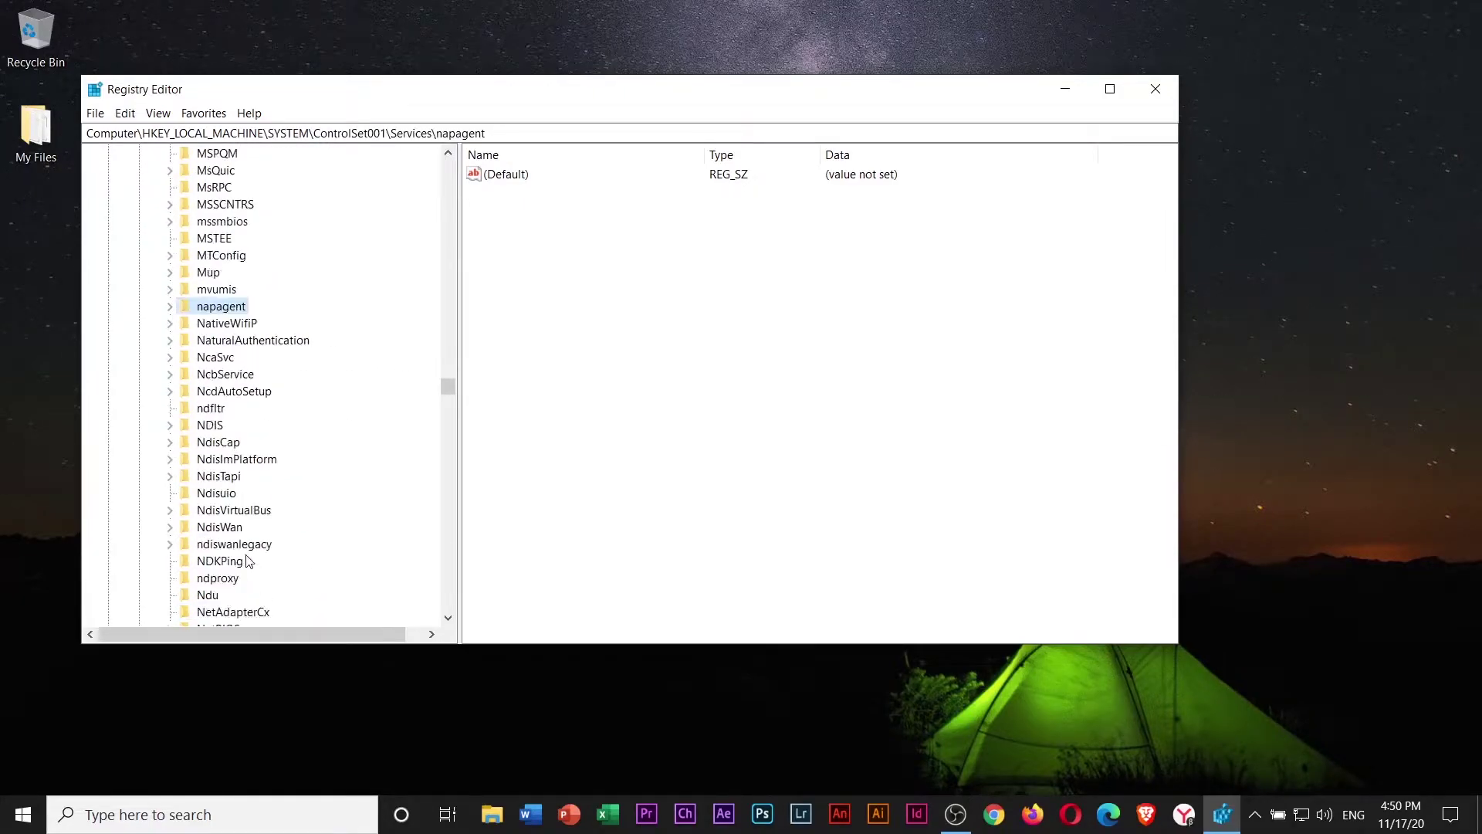
scroll(217, 485, "down", 2)
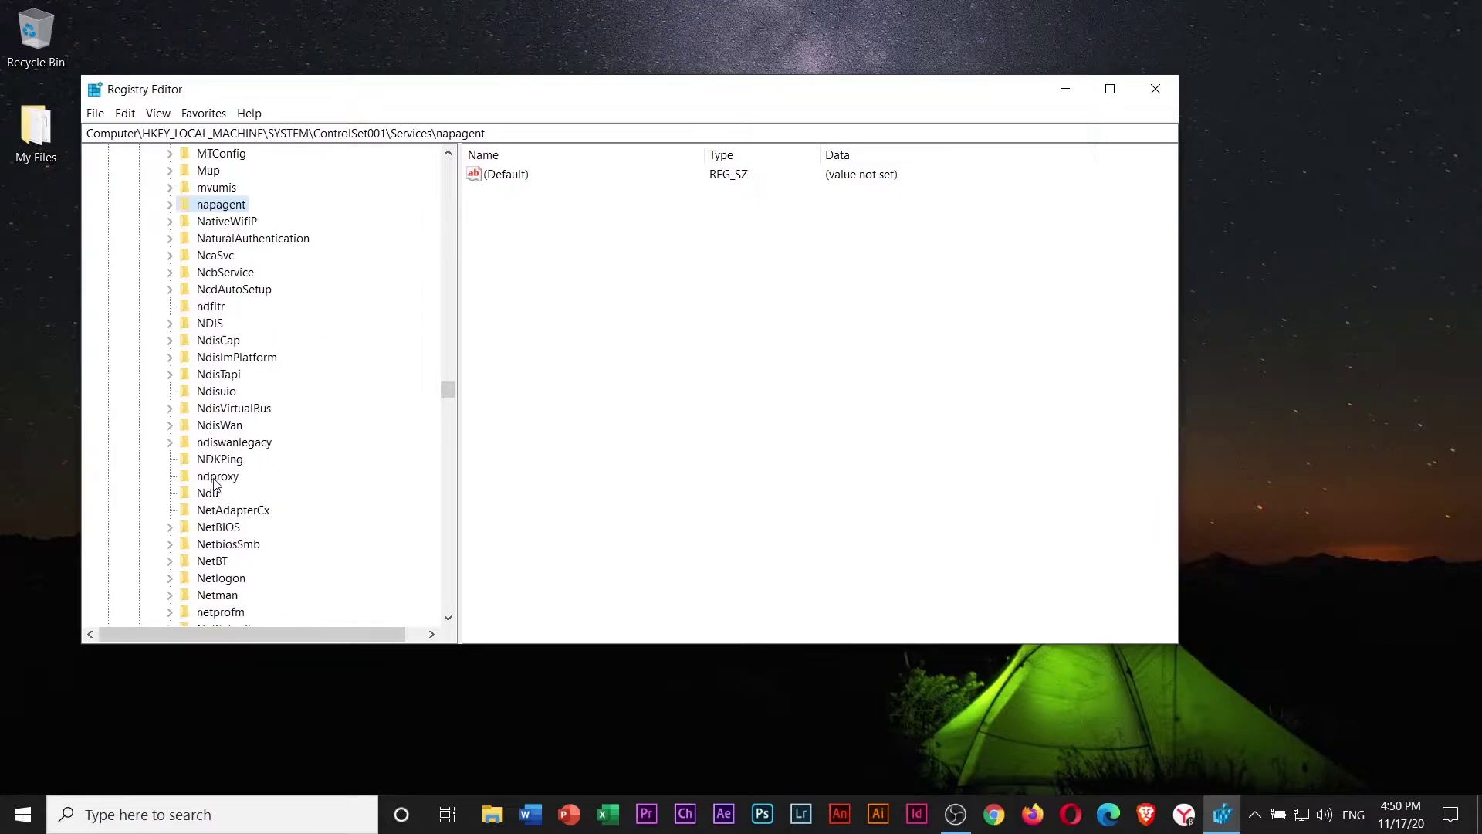
left_click(208, 493)
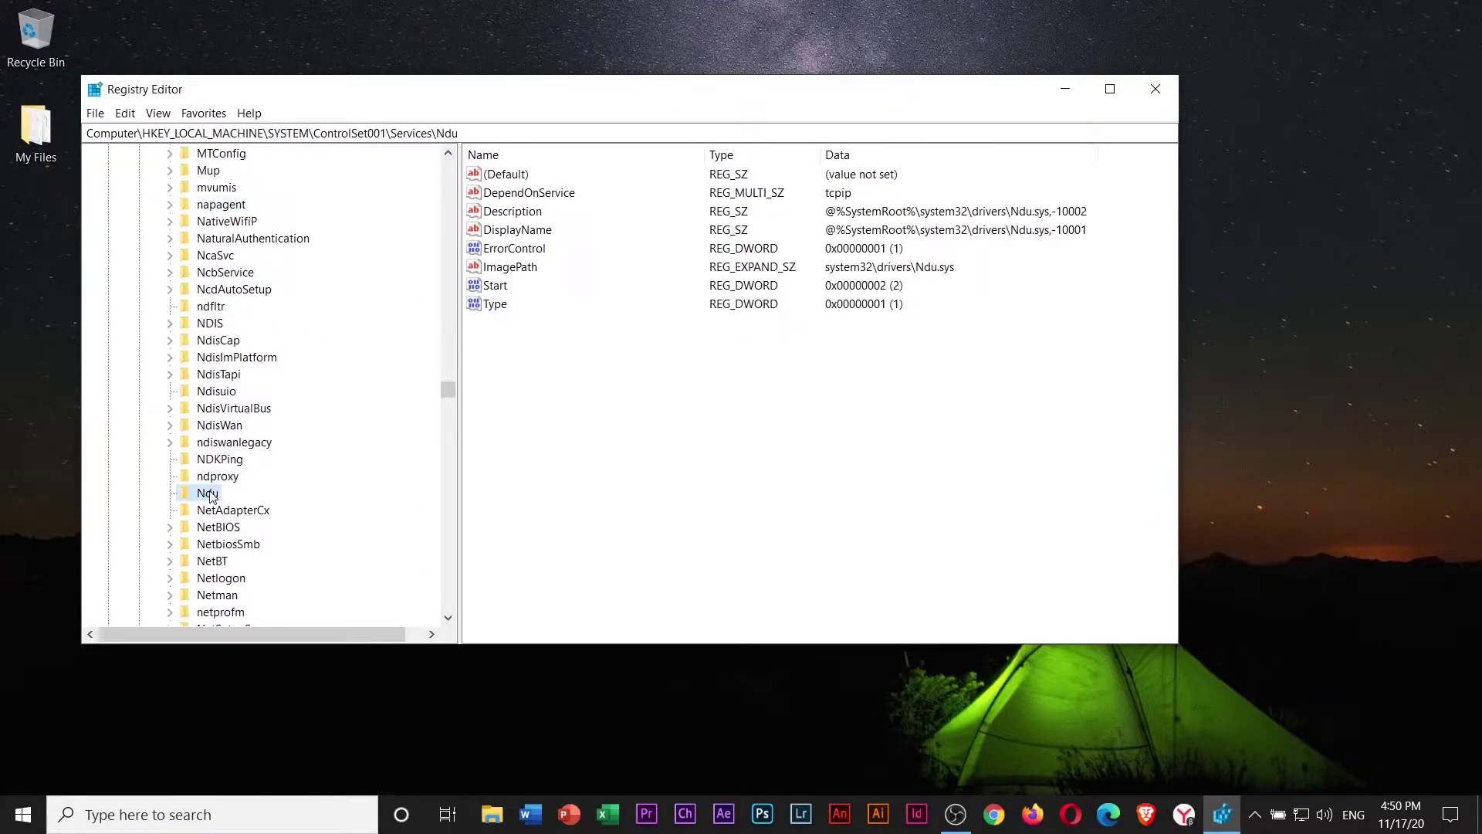
Step: Change the Ndu key's Start value data from 2 to 4
right_click(483, 287)
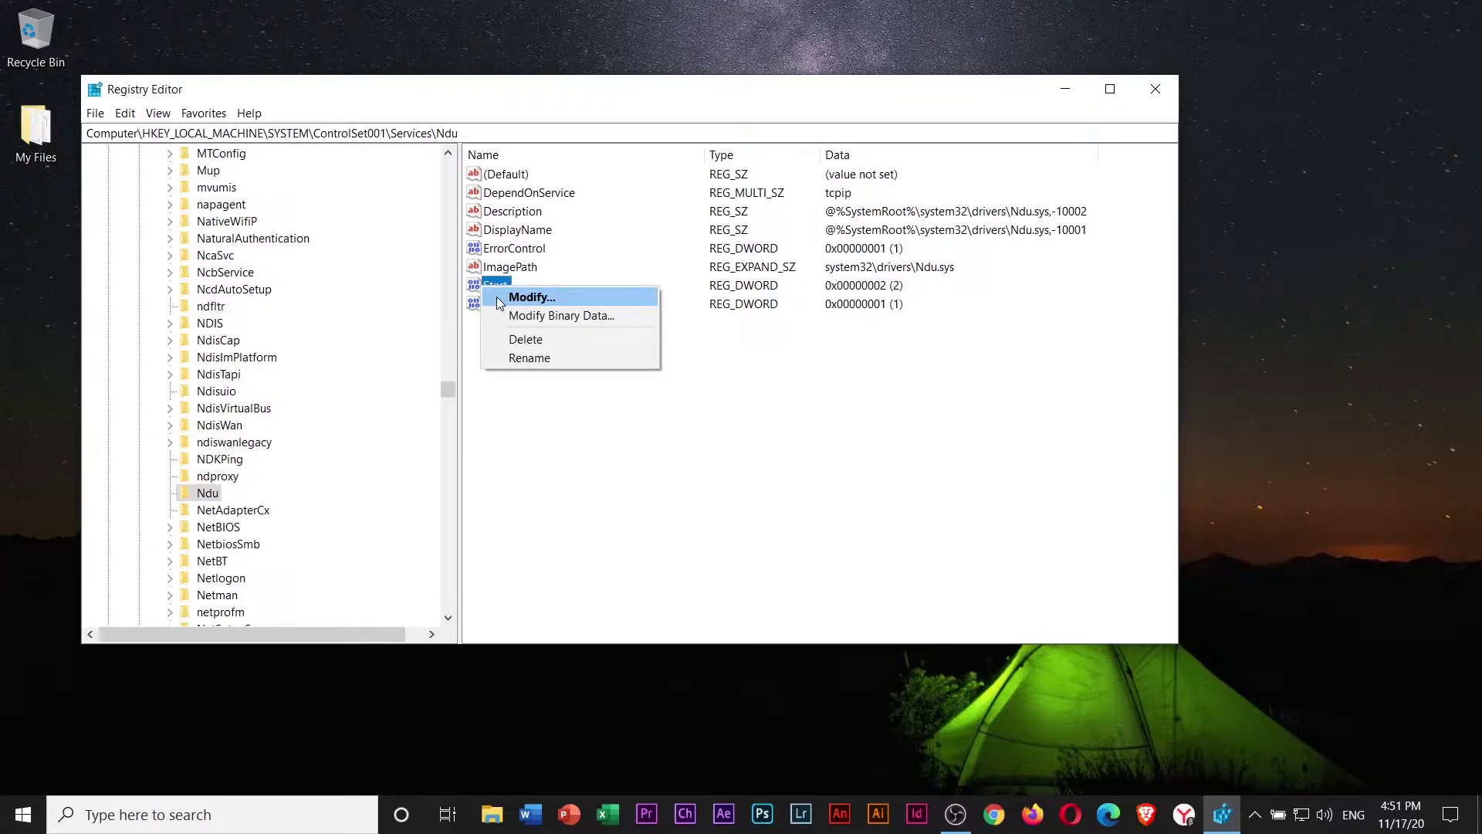
left_click(499, 299)
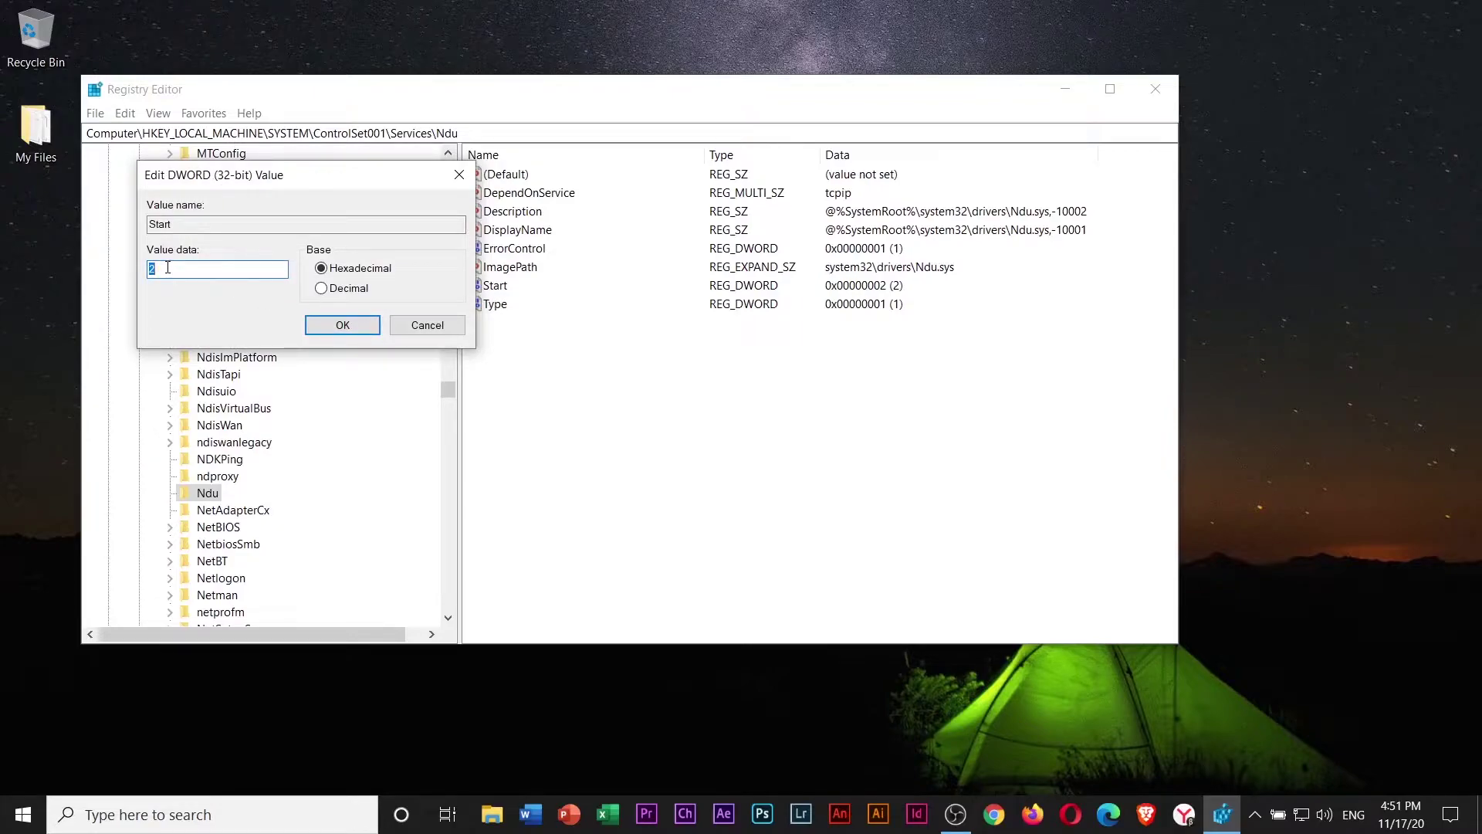
type("4")
left_click(343, 325)
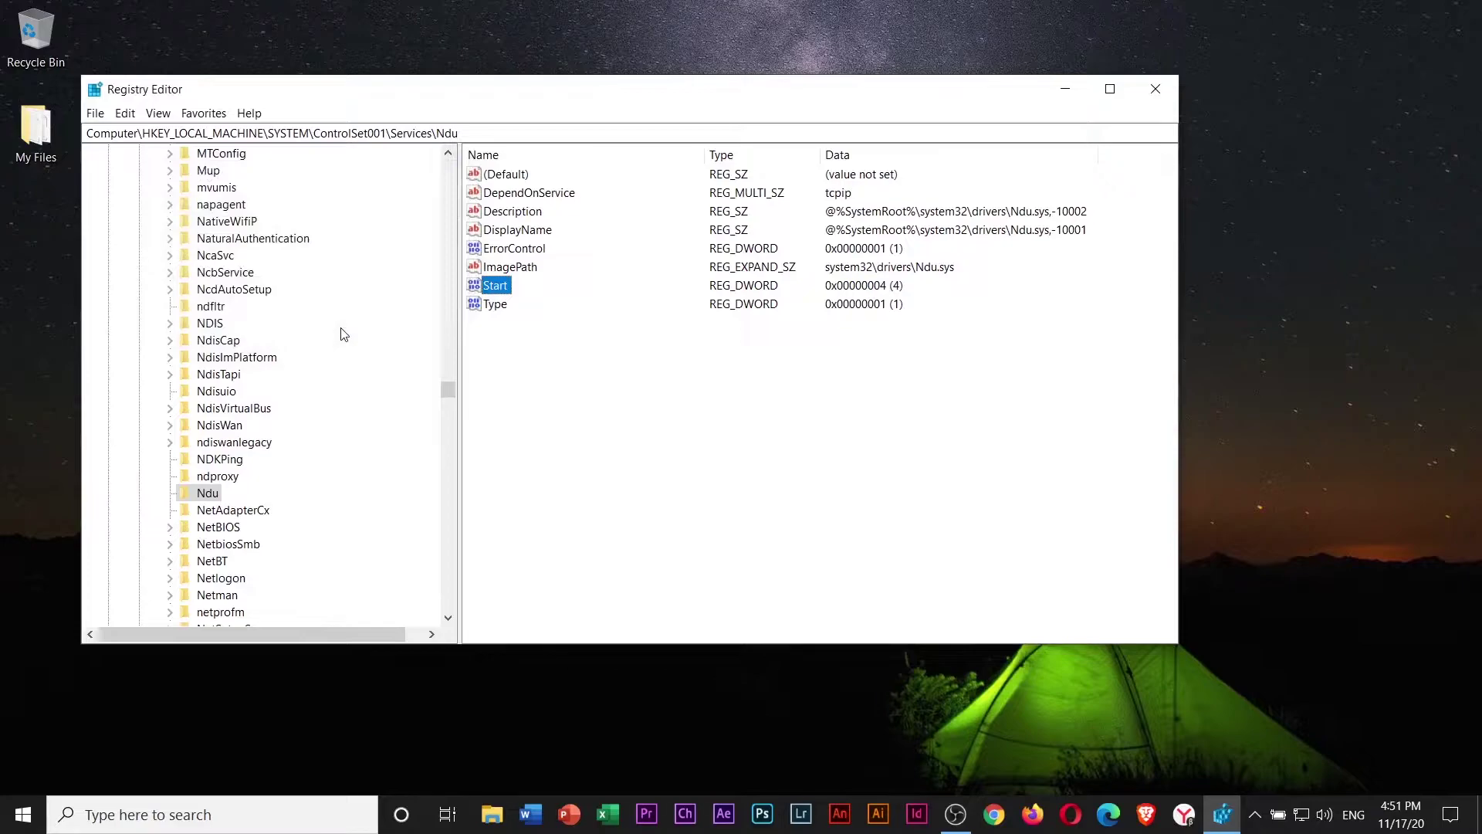
Step: Close the Registry Editor window
left_click(1156, 89)
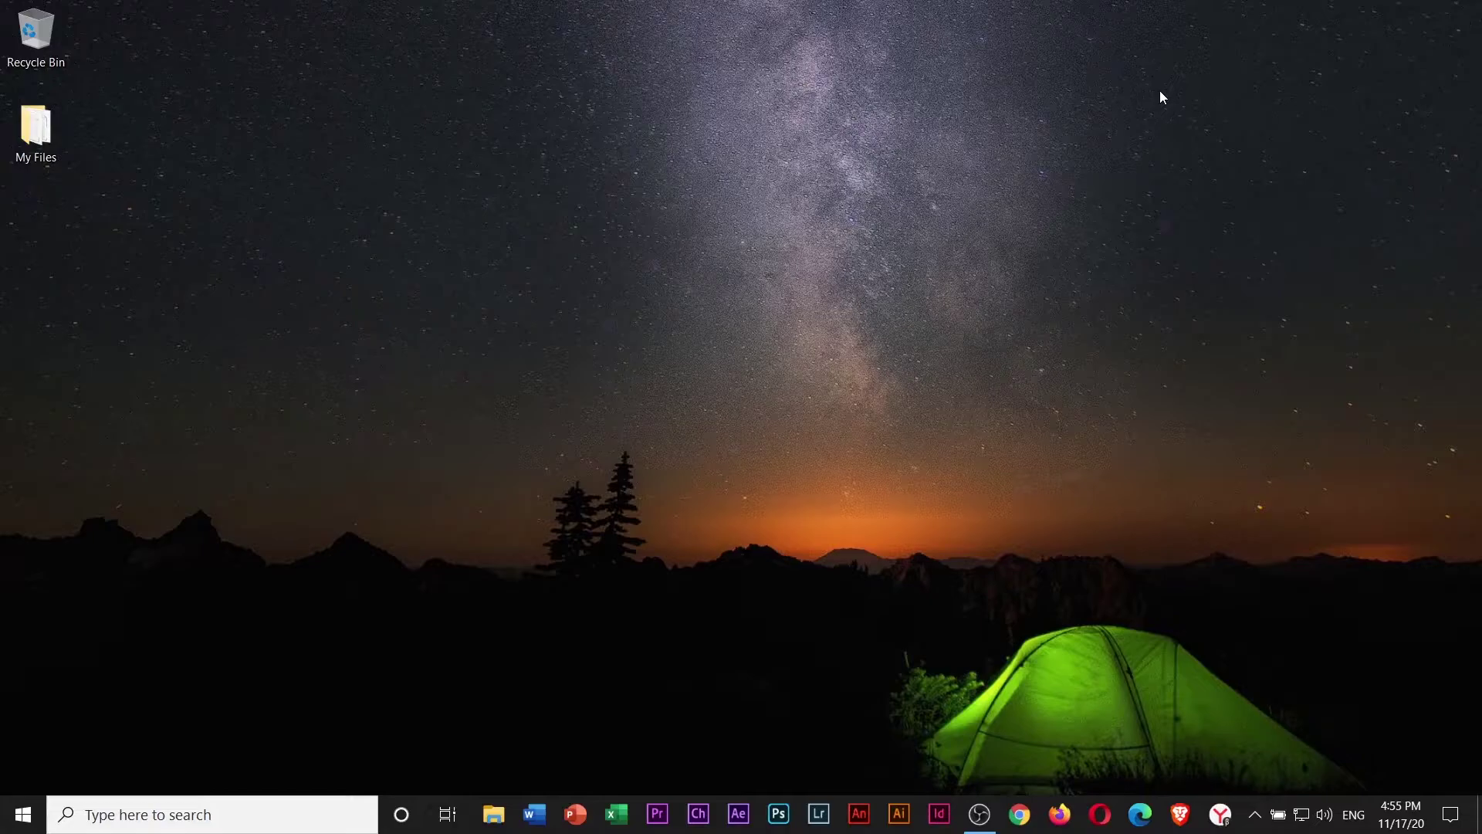
Step: Run services.msc from the Run box to open the Services console
key("super+r")
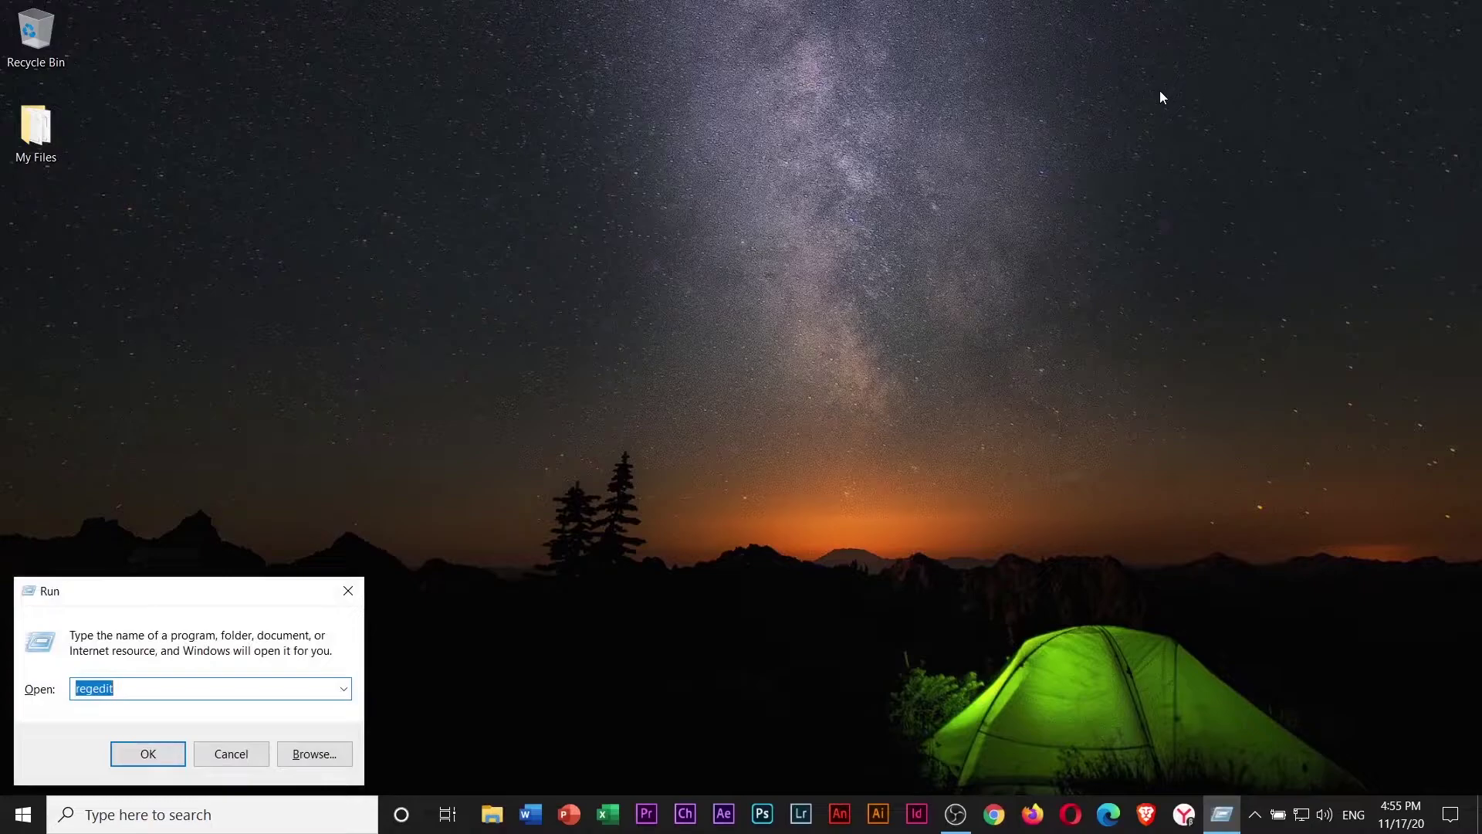
left_click(241, 748)
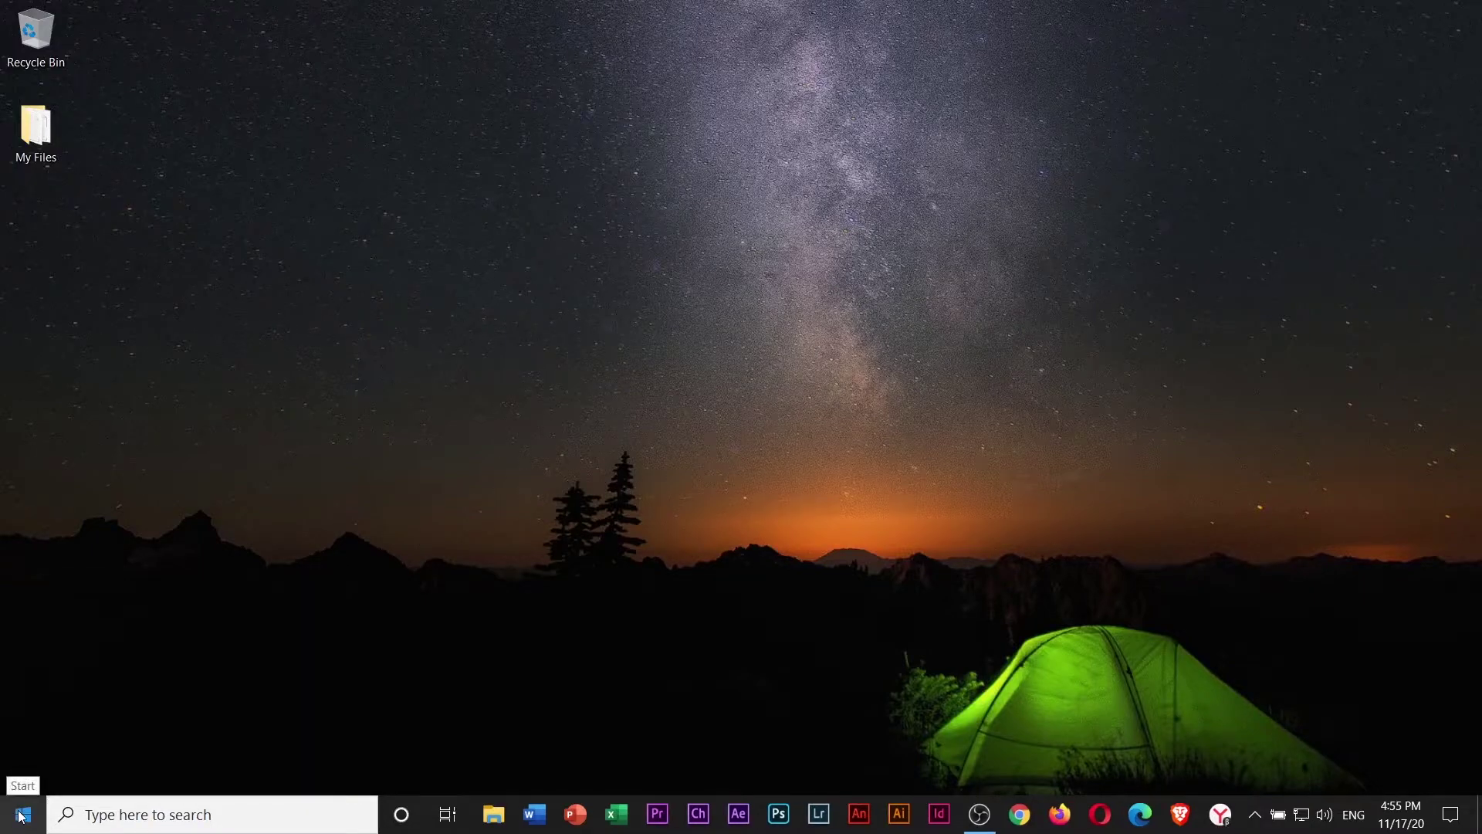
right_click(21, 815)
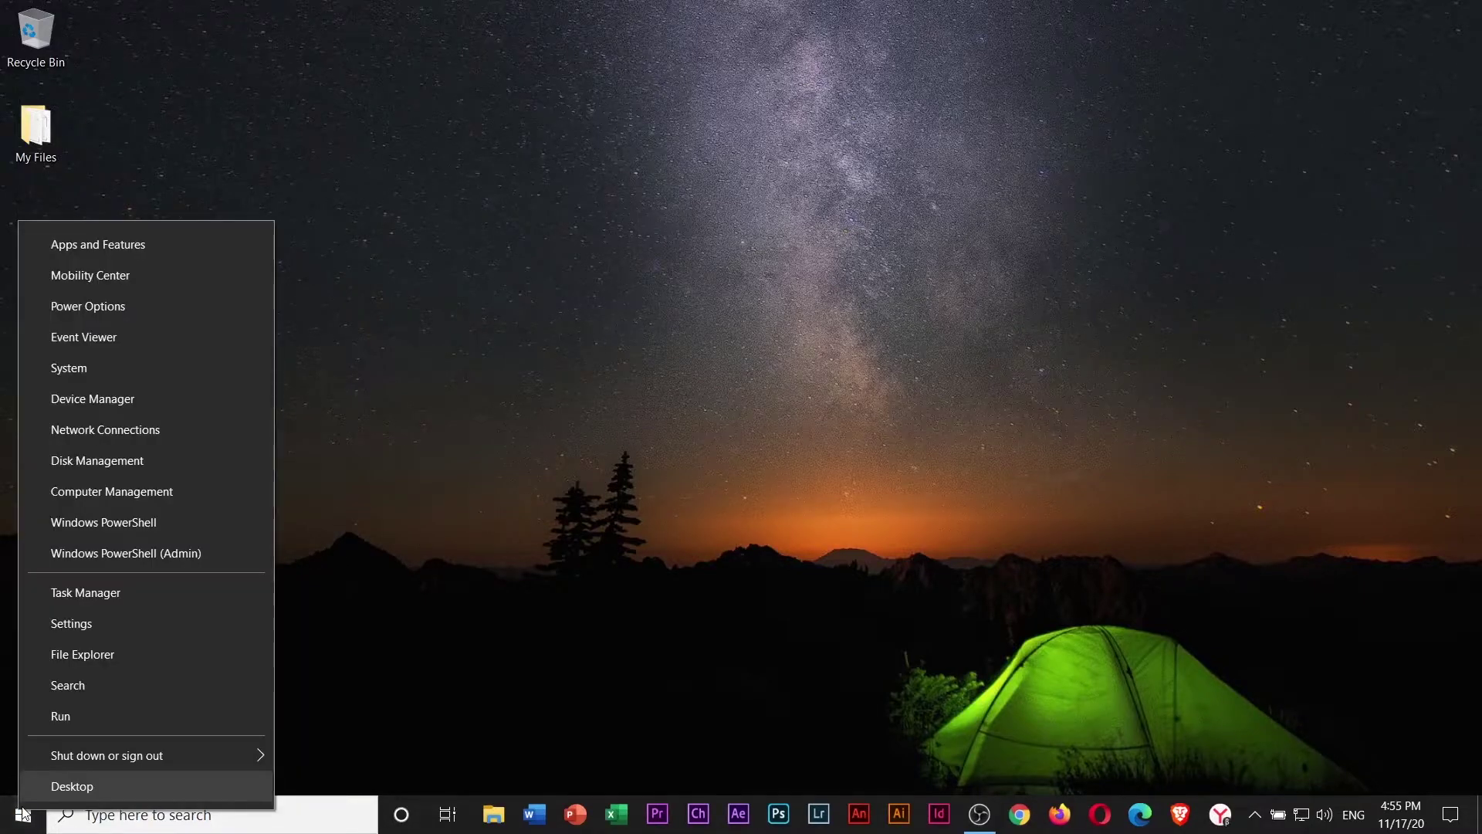
left_click(82, 721)
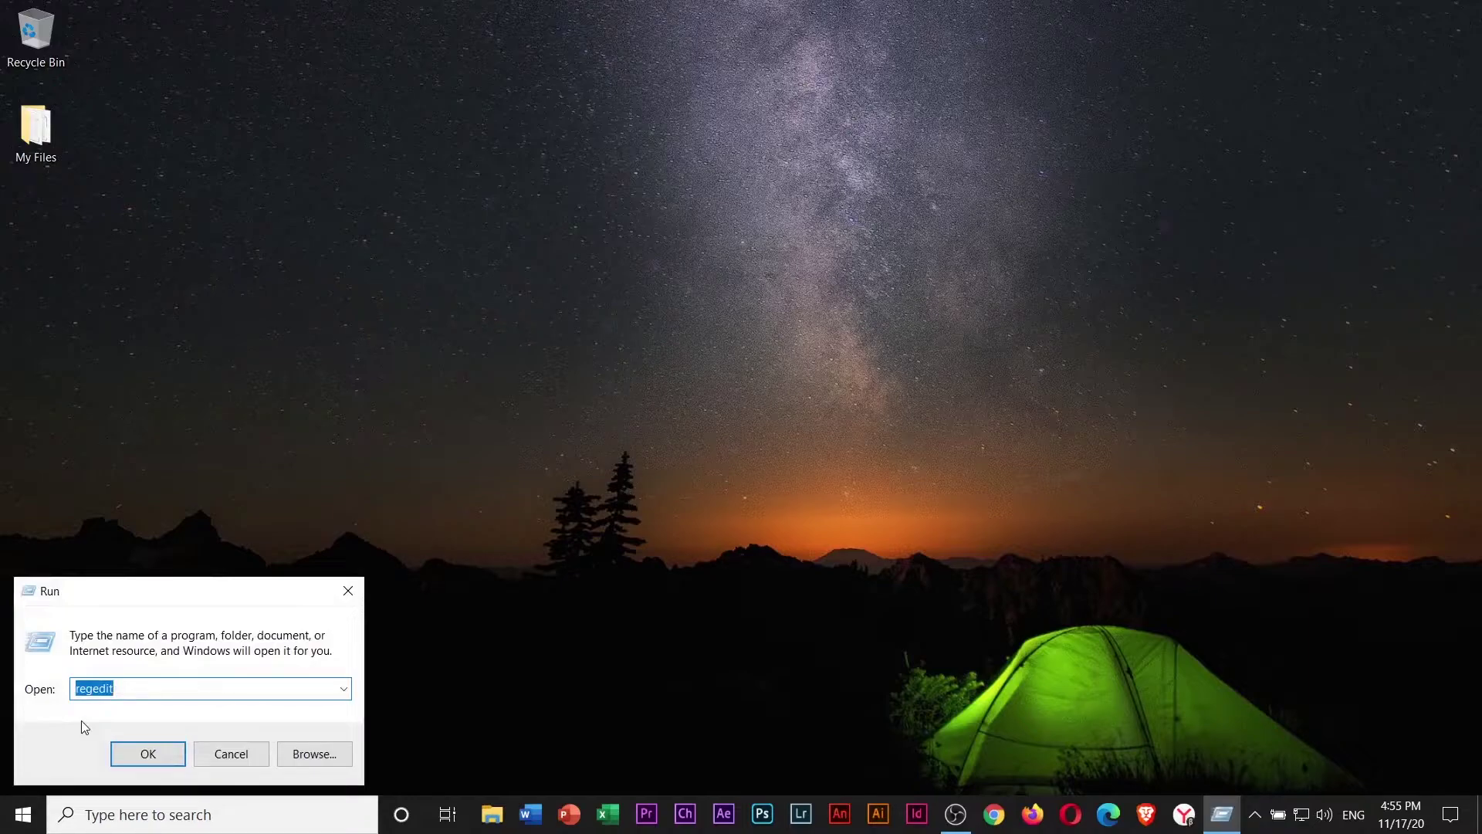
type("servi")
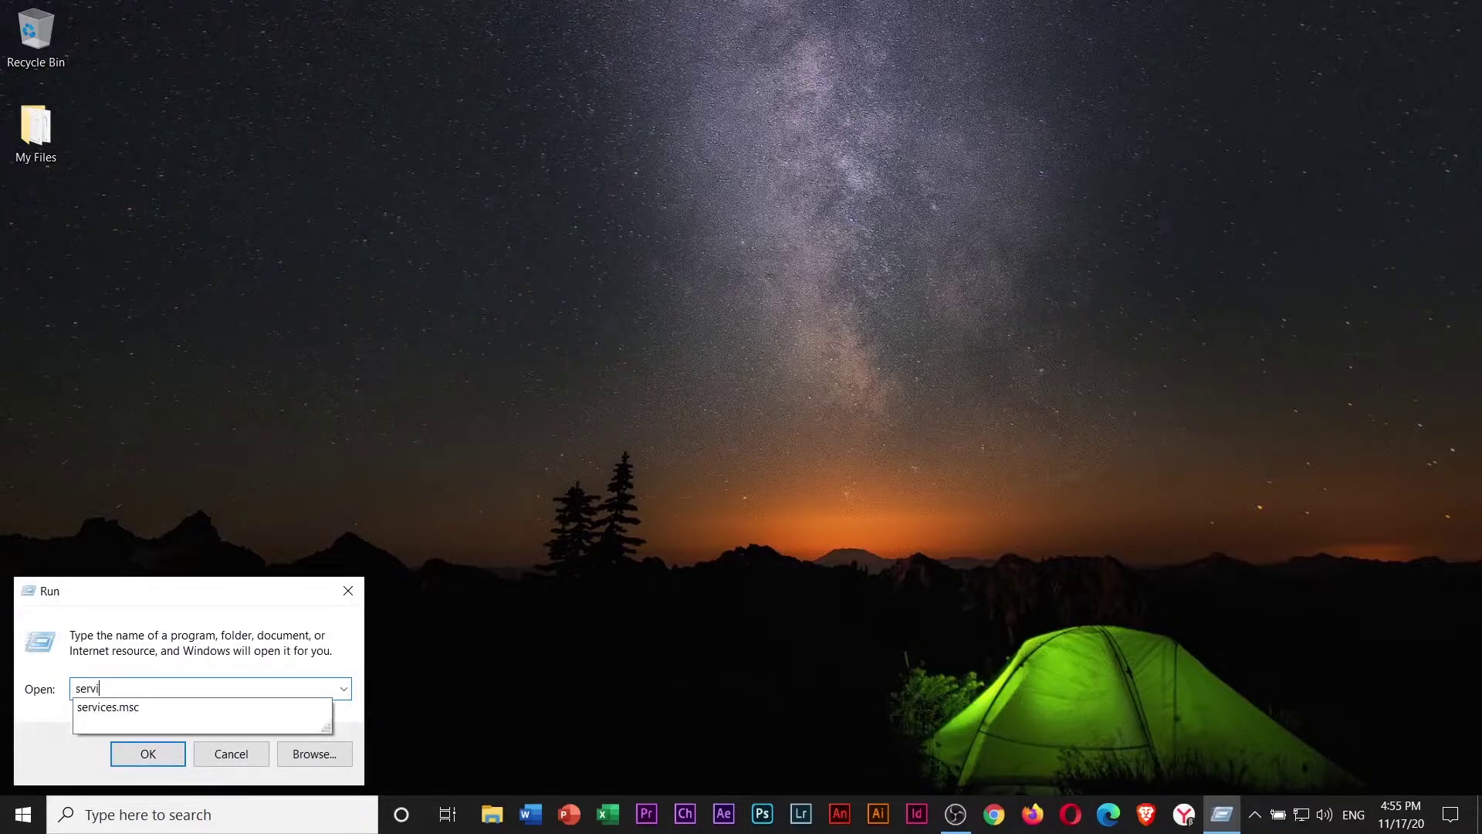
type("ces.msc")
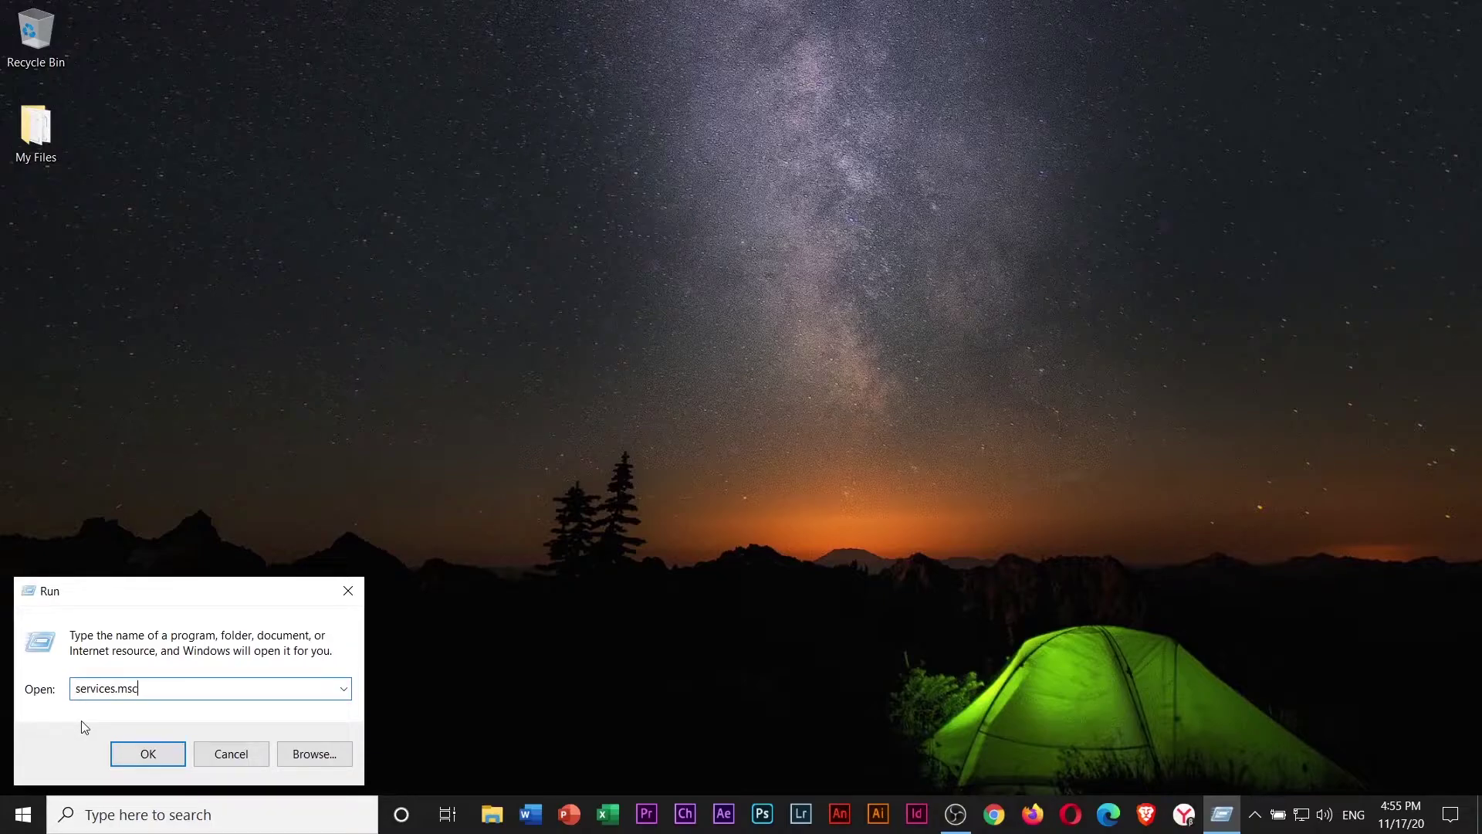
key("Return")
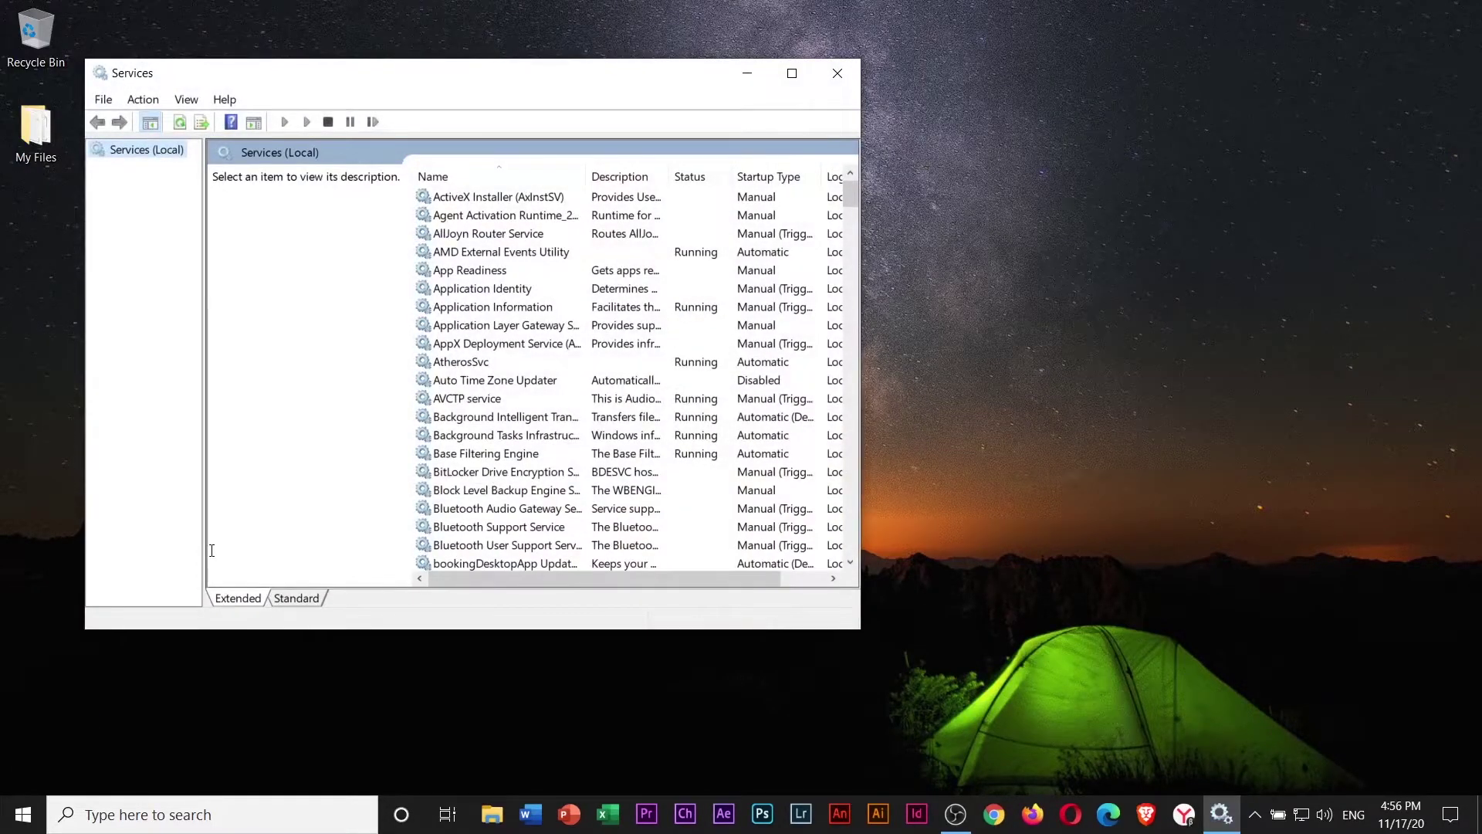
Step: Find and select the SysMain service in the services list
scroll(549, 497, "down", 3)
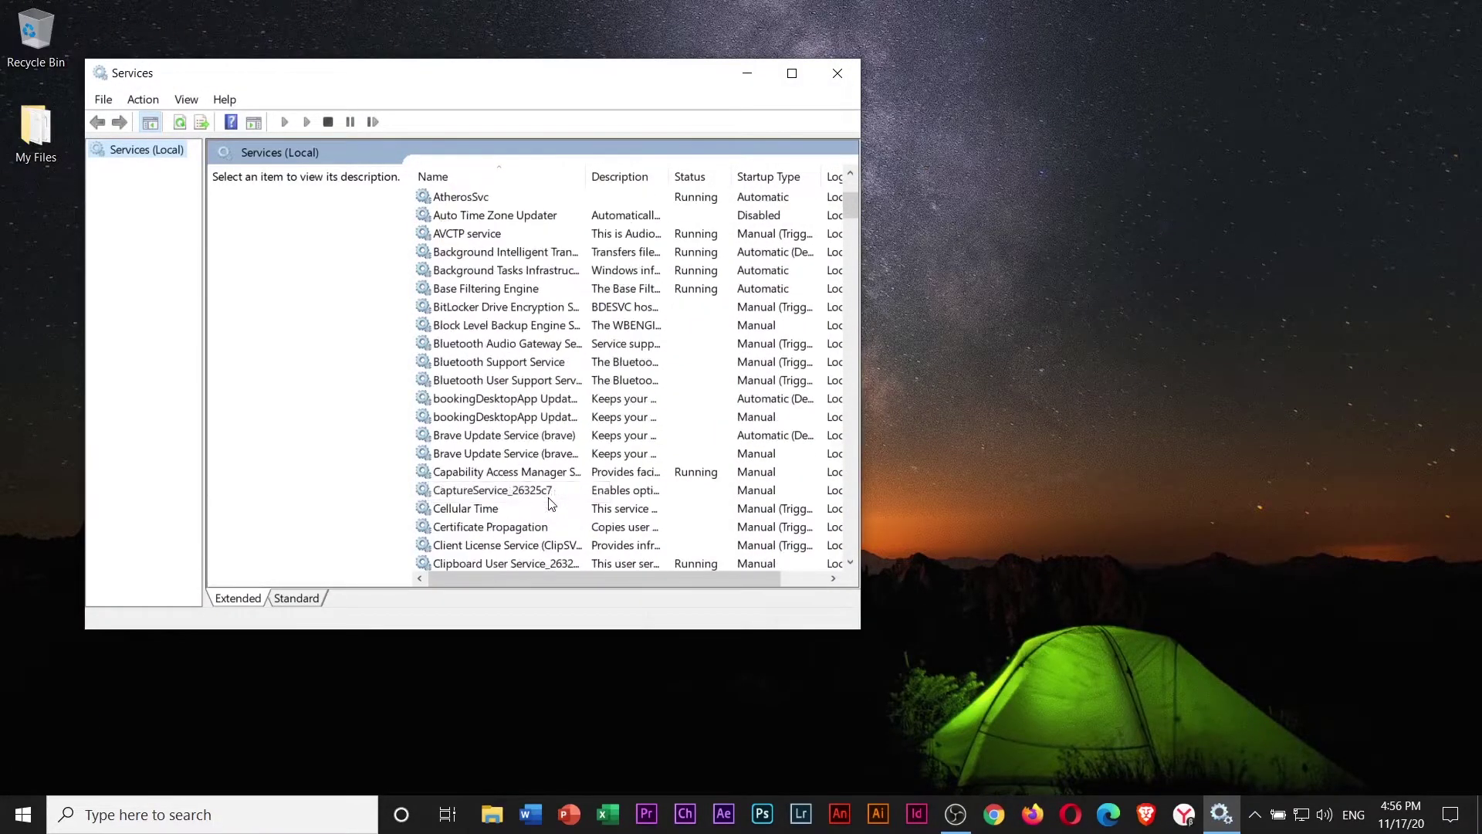
scroll(550, 503, "down", 20)
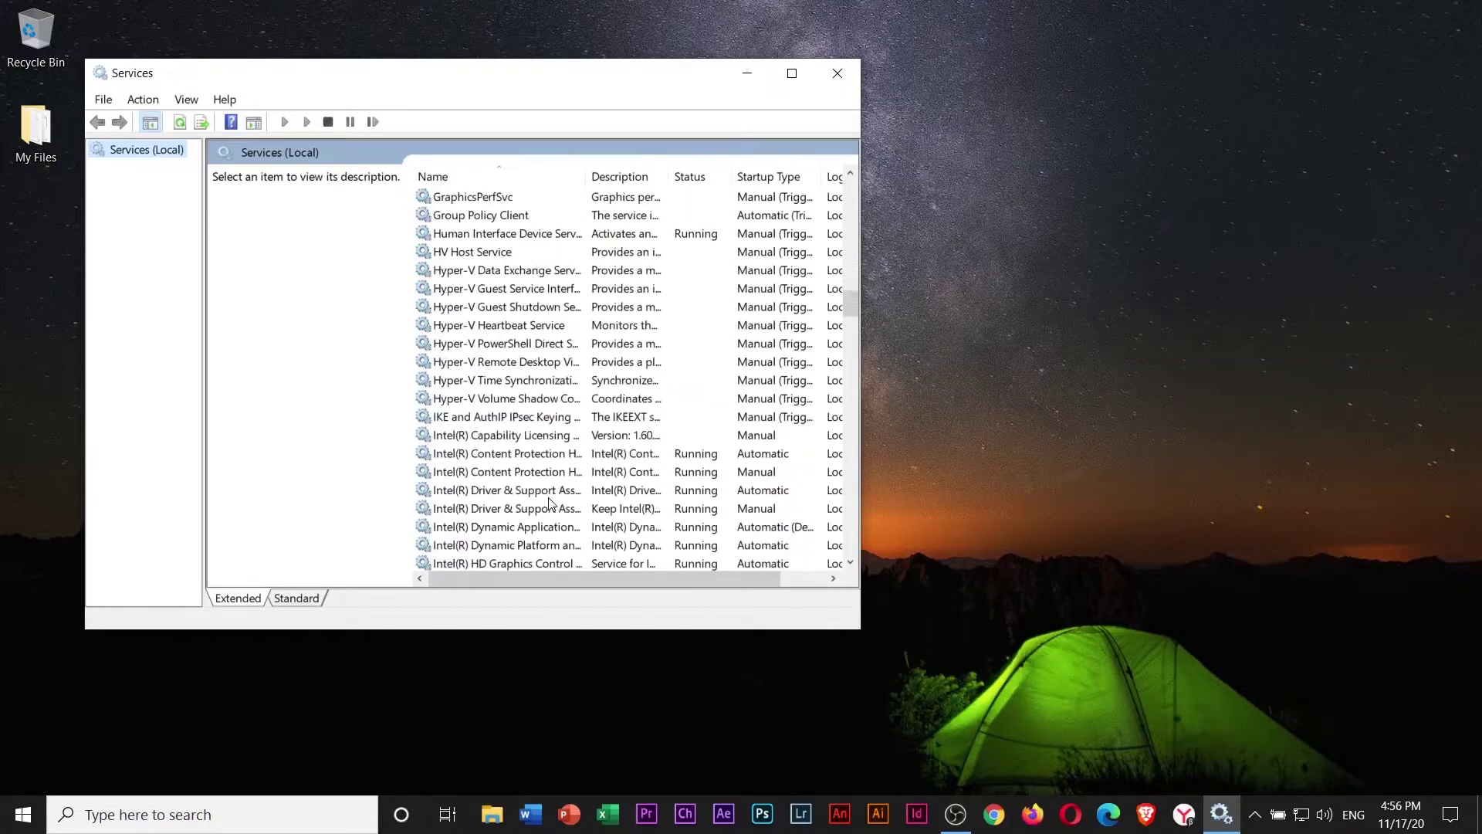
scroll(550, 502, "down", 7)
scroll(550, 502, "down", 9)
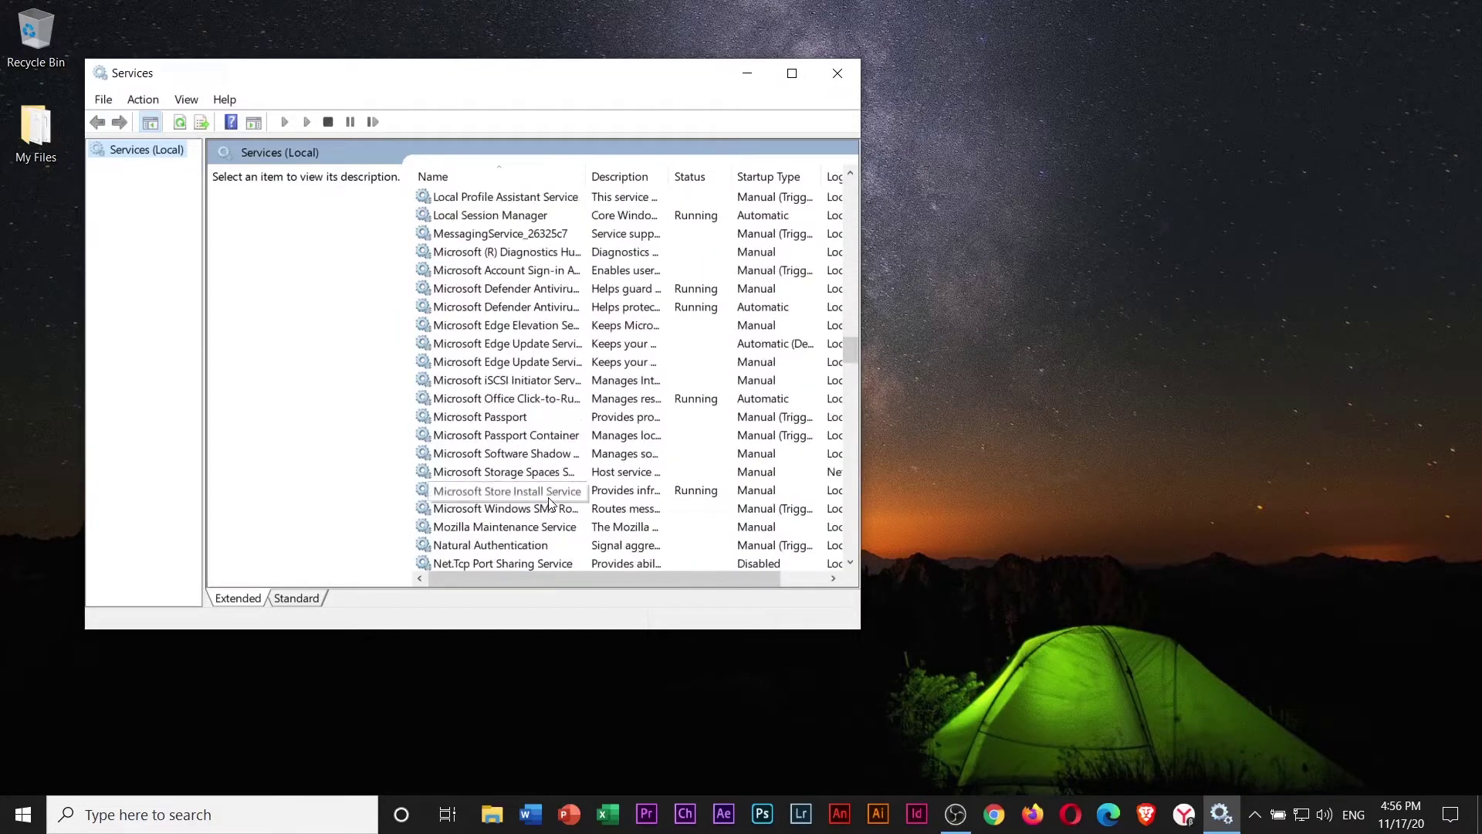
scroll(551, 503, "down", 3)
left_click(551, 498)
key("s")
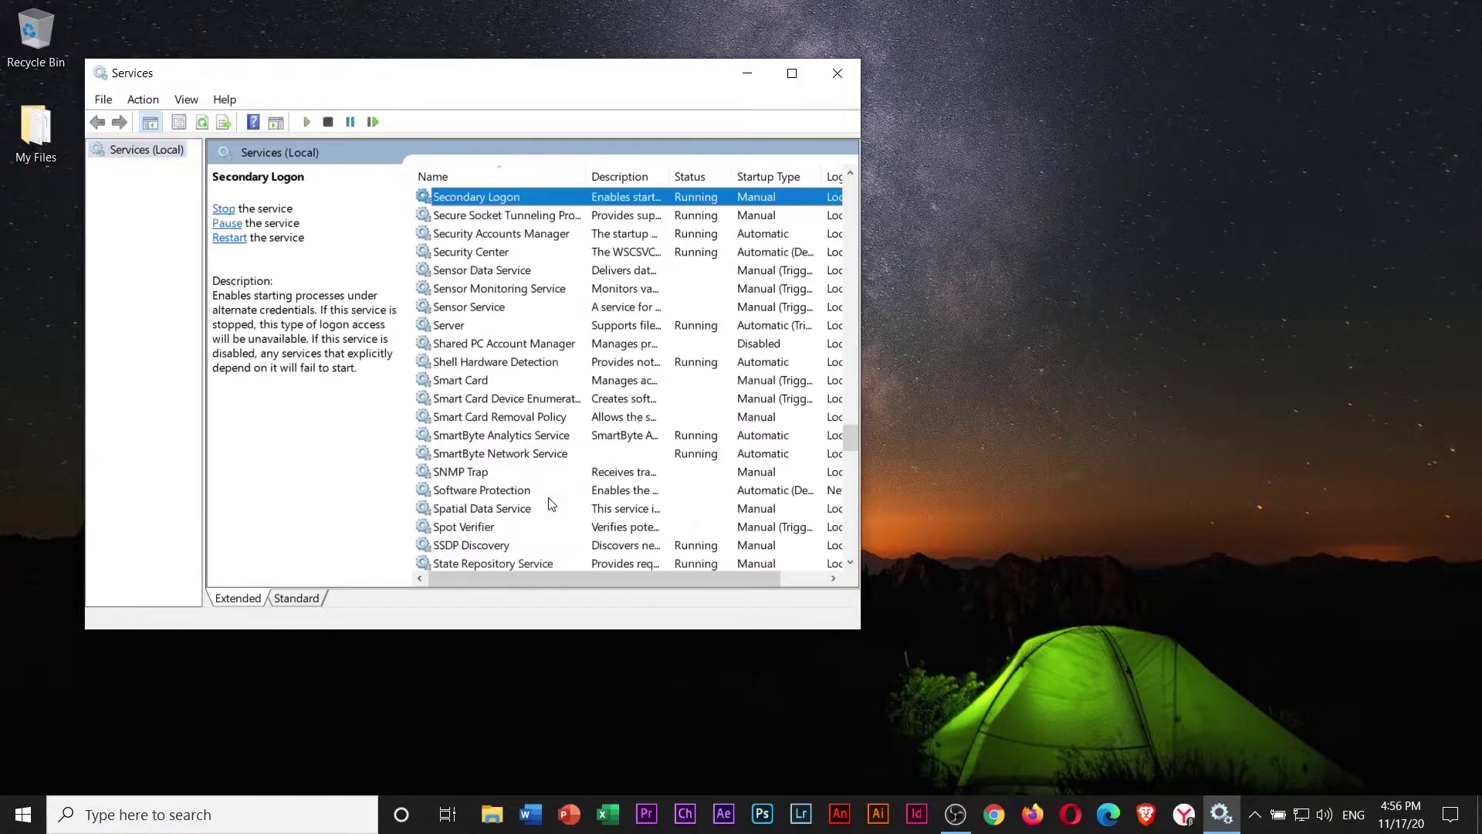
scroll(552, 503, "down", 2)
scroll(551, 503, "down", 2)
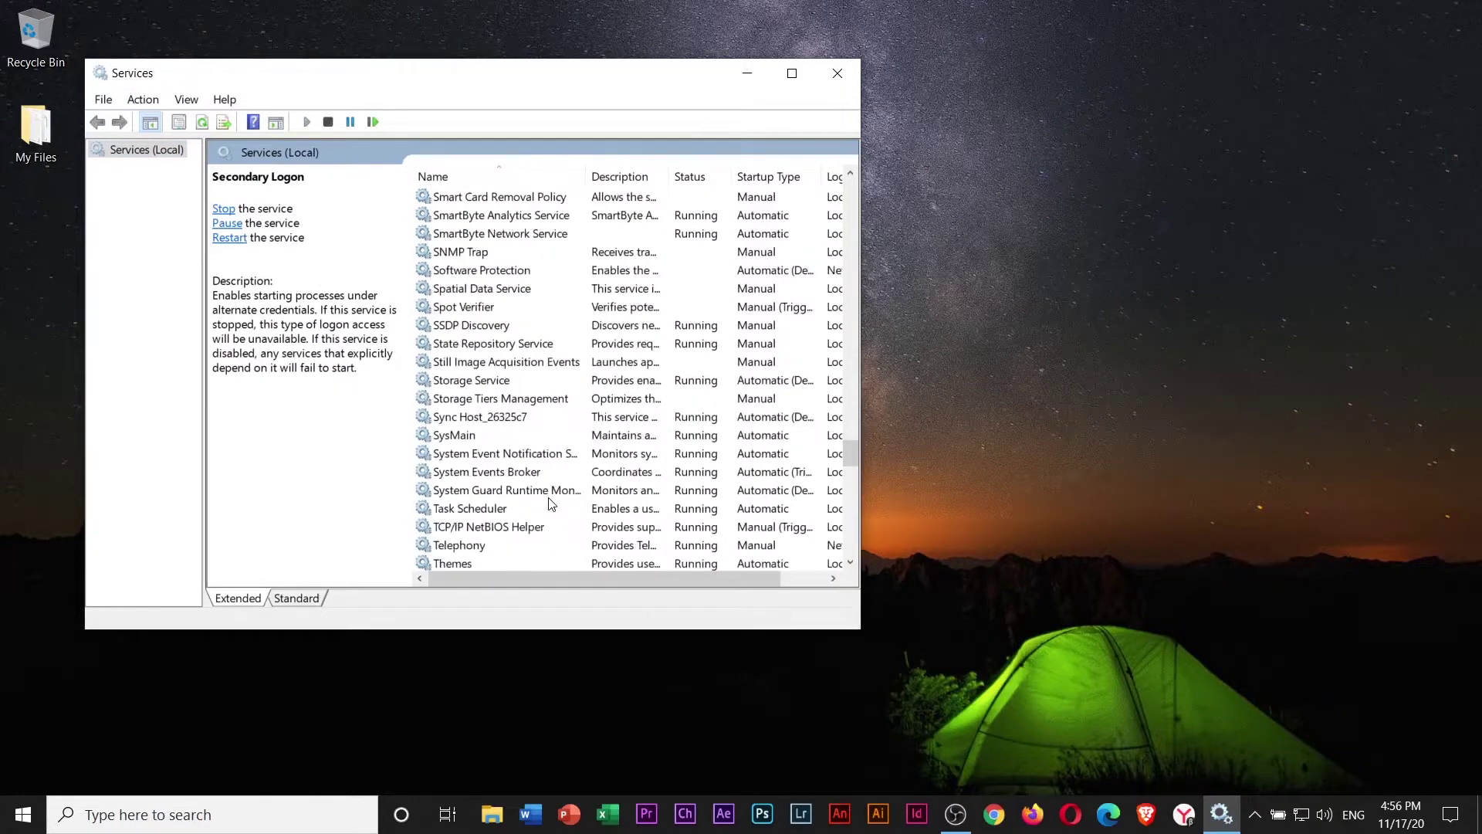
left_click(466, 434)
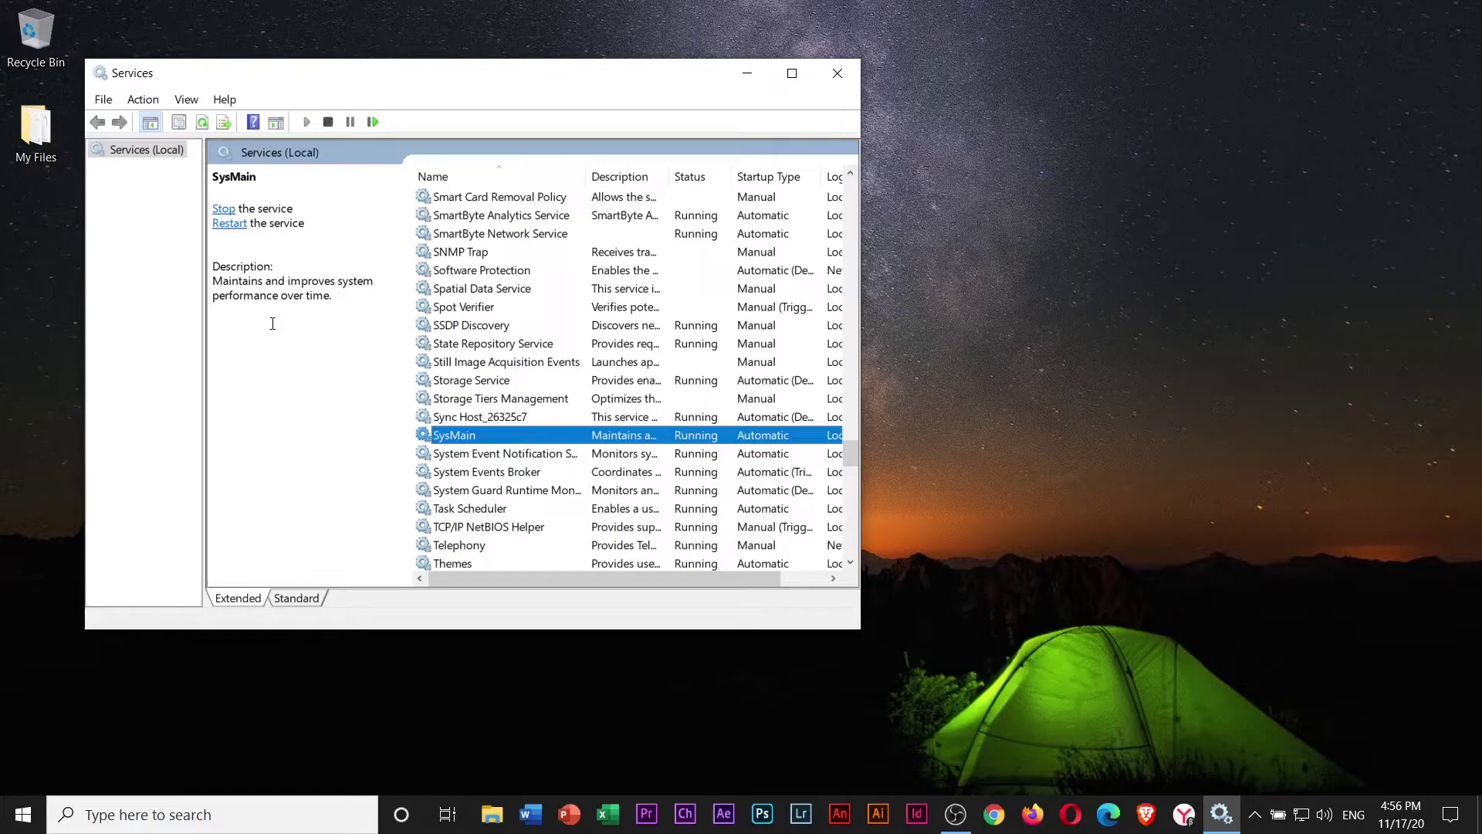
Step: Stop the SysMain service and close the Services console
right_click(454, 439)
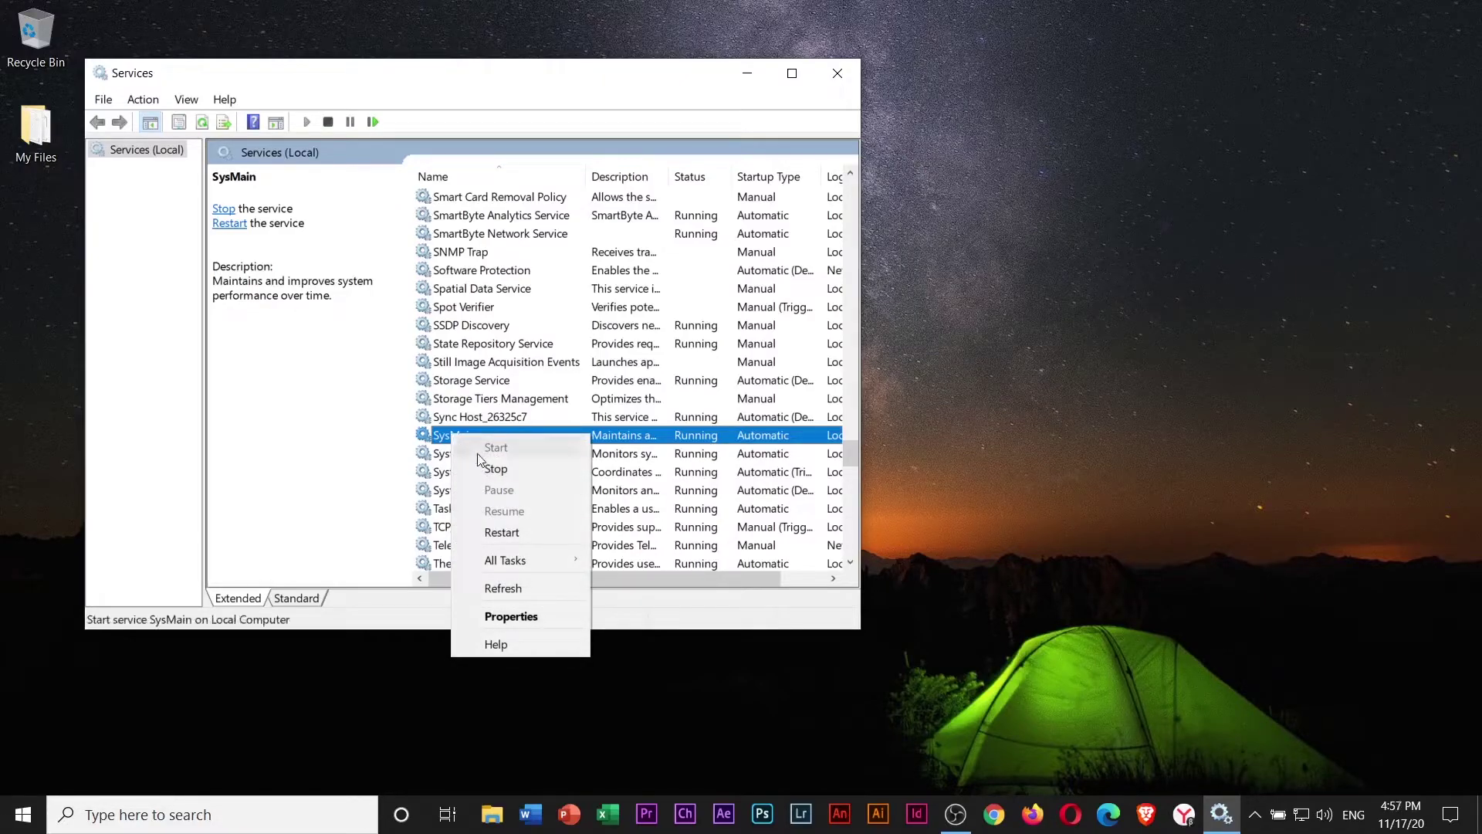
left_click(495, 471)
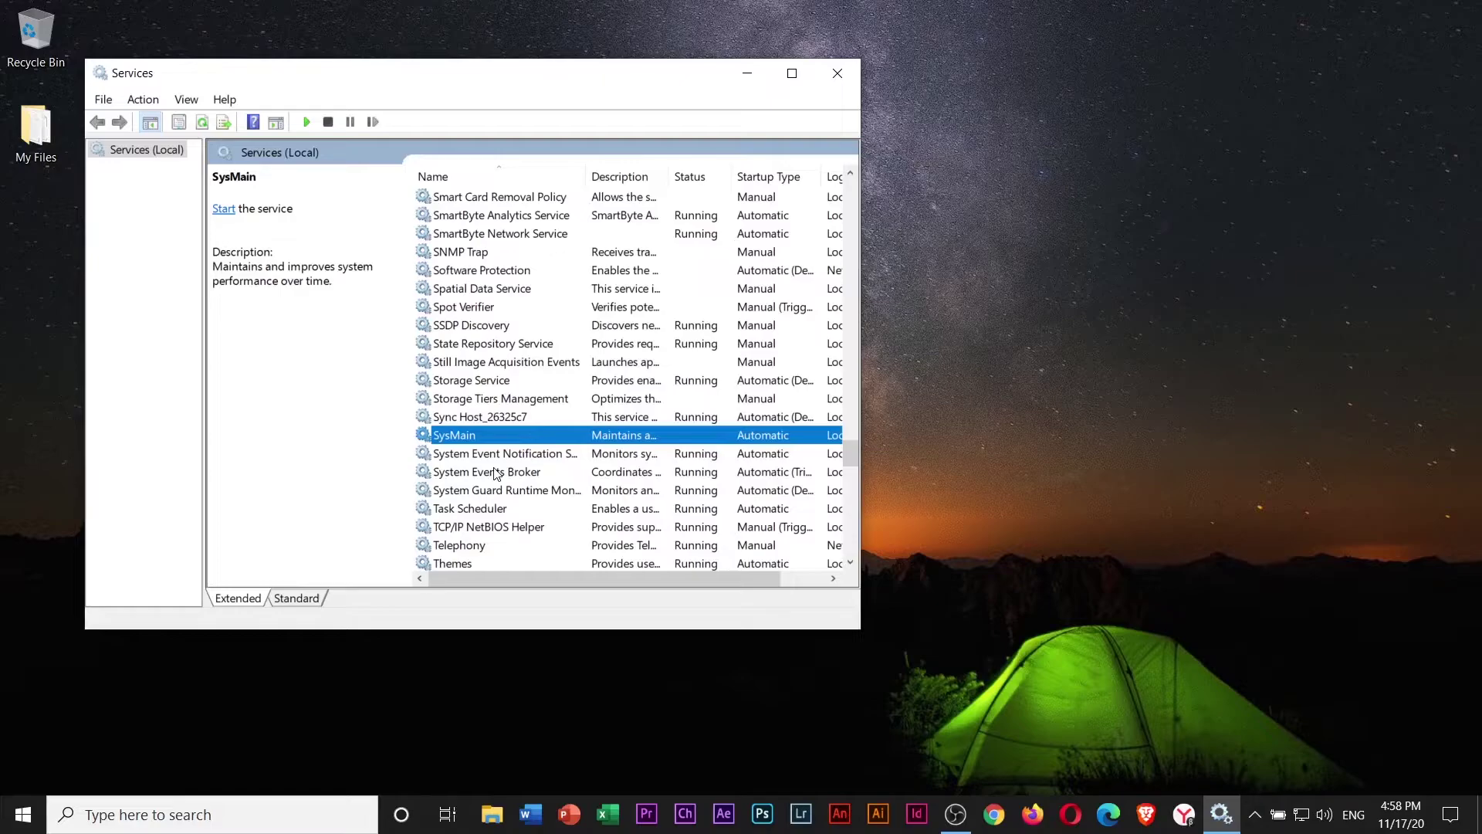
left_click(837, 72)
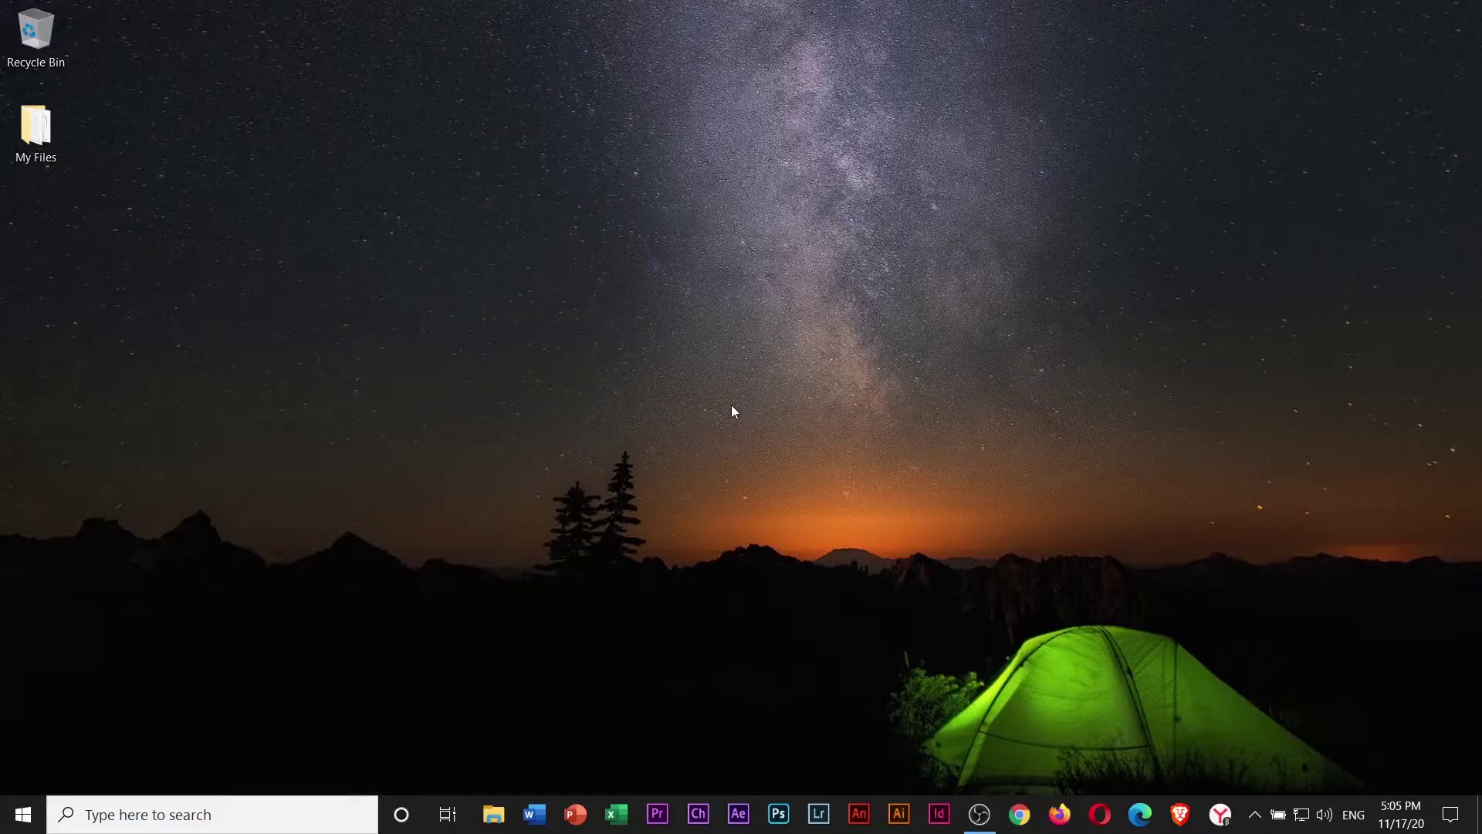
Step: Launch regedit from the Run box to reopen Registry Editor
key("super+r")
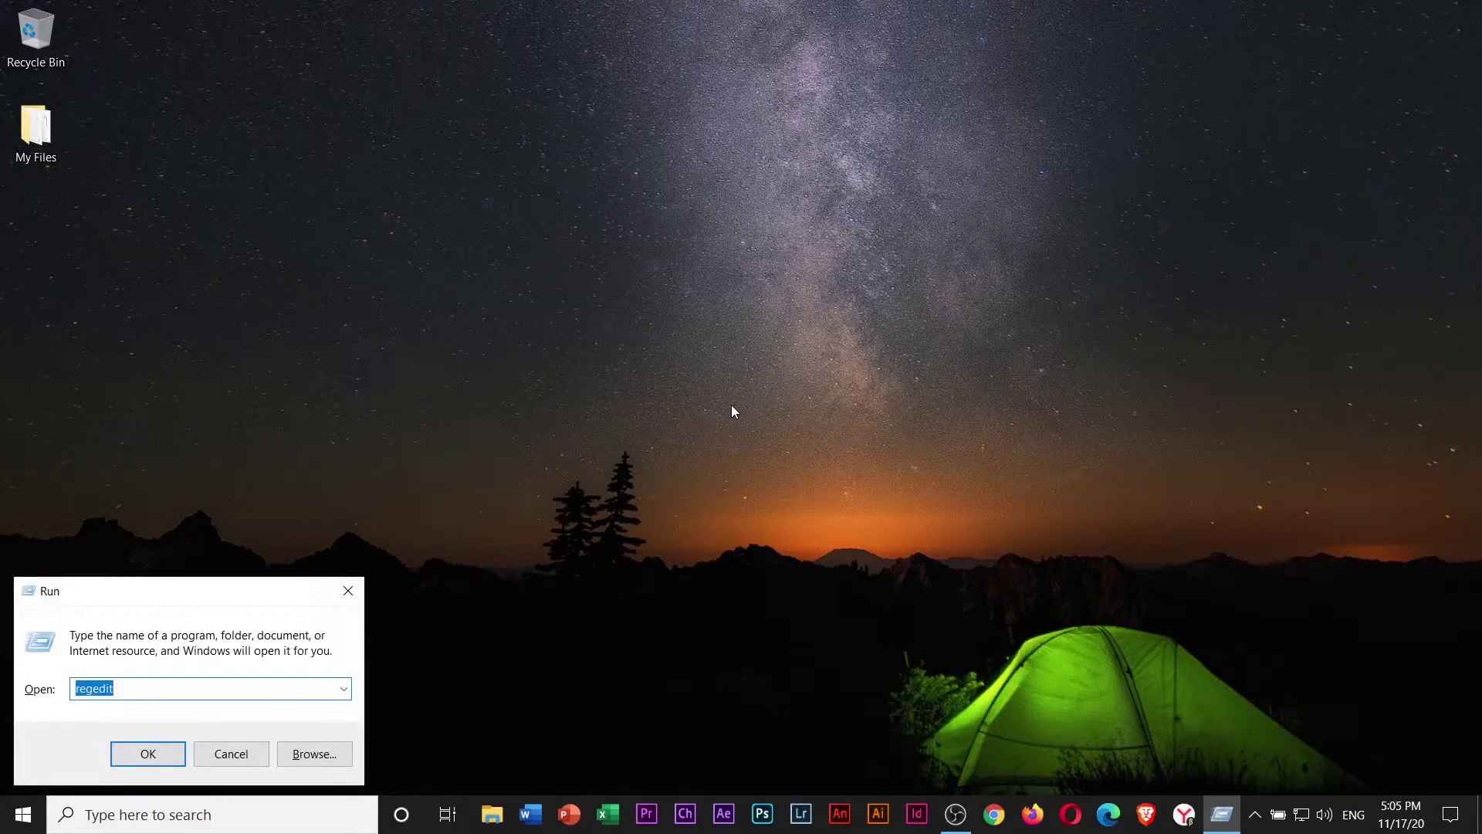
type("regedit")
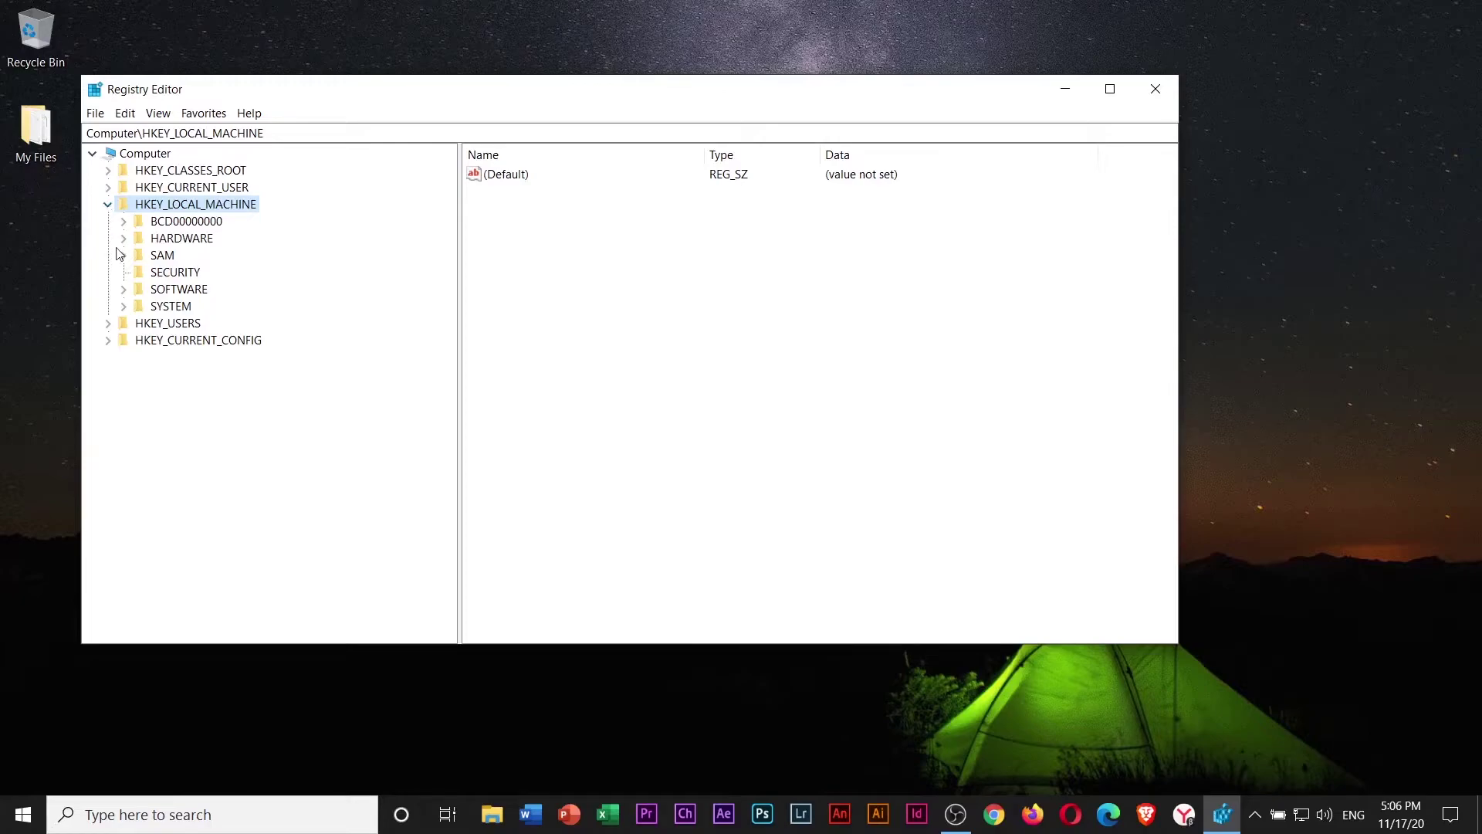
Step: Browse to SYSTEM\CurrentControlSet\Control and select the Session Manager key
left_click(125, 307)
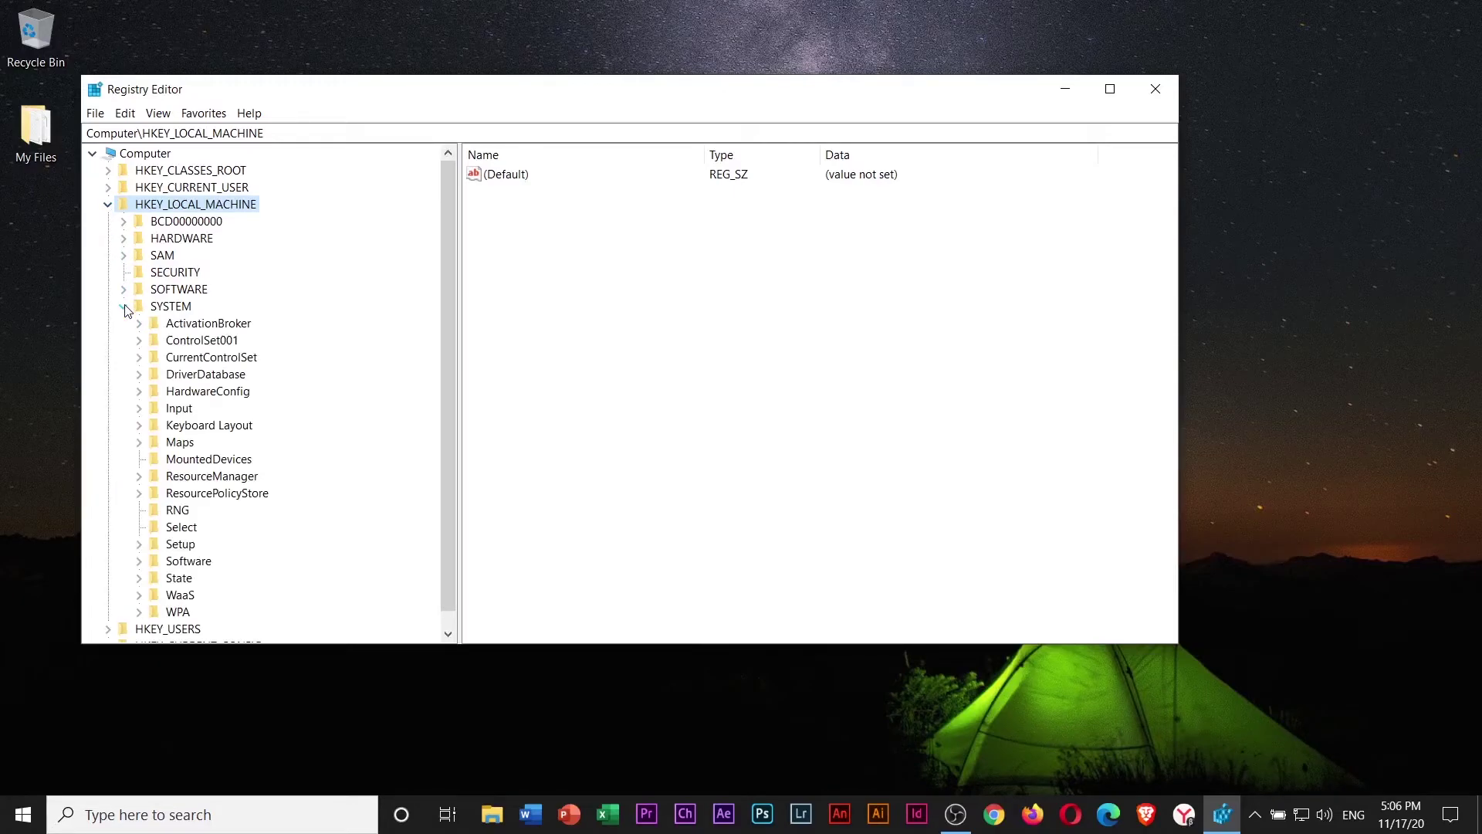
left_click(140, 357)
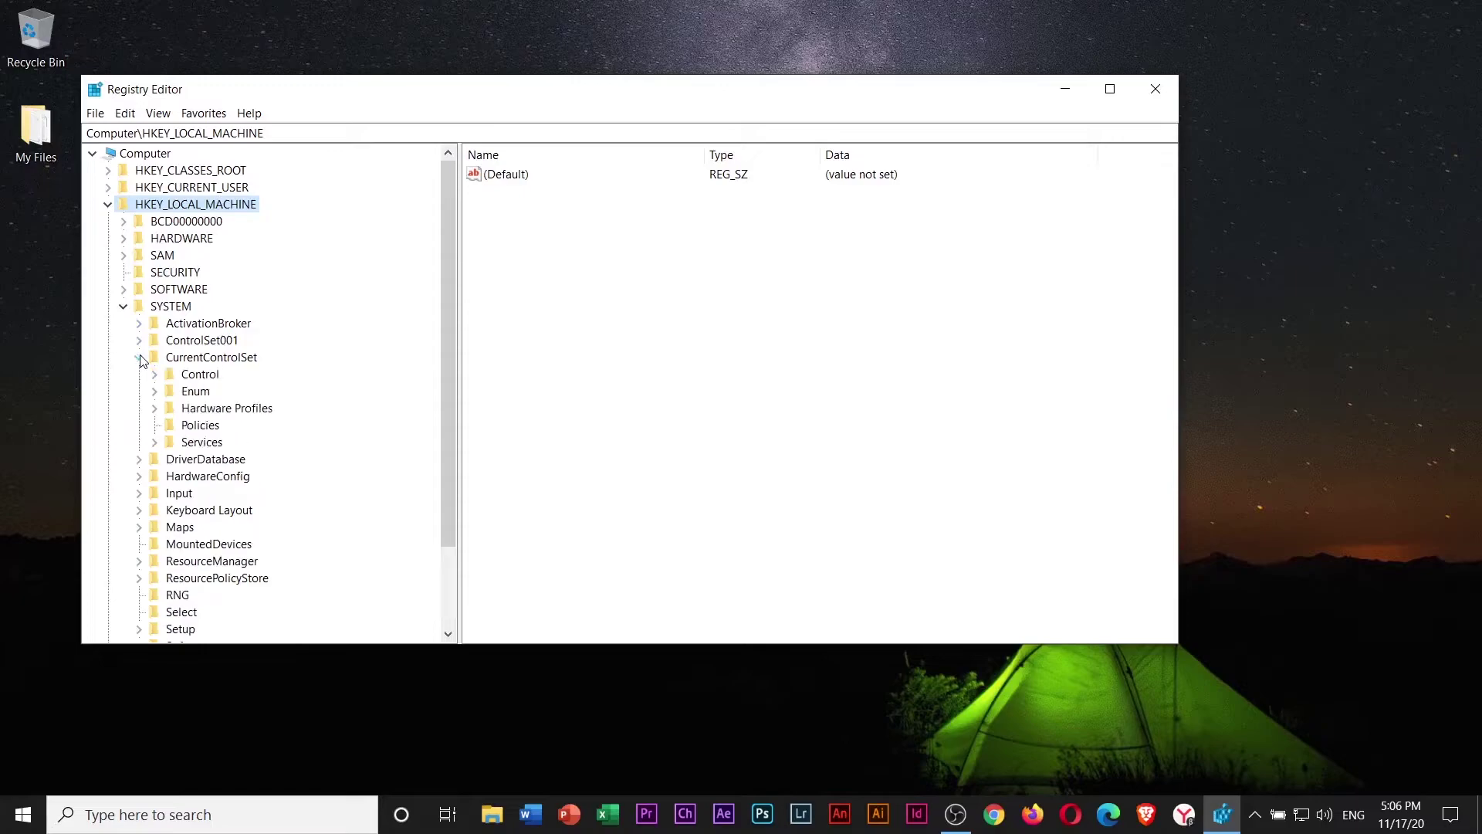
left_click(155, 375)
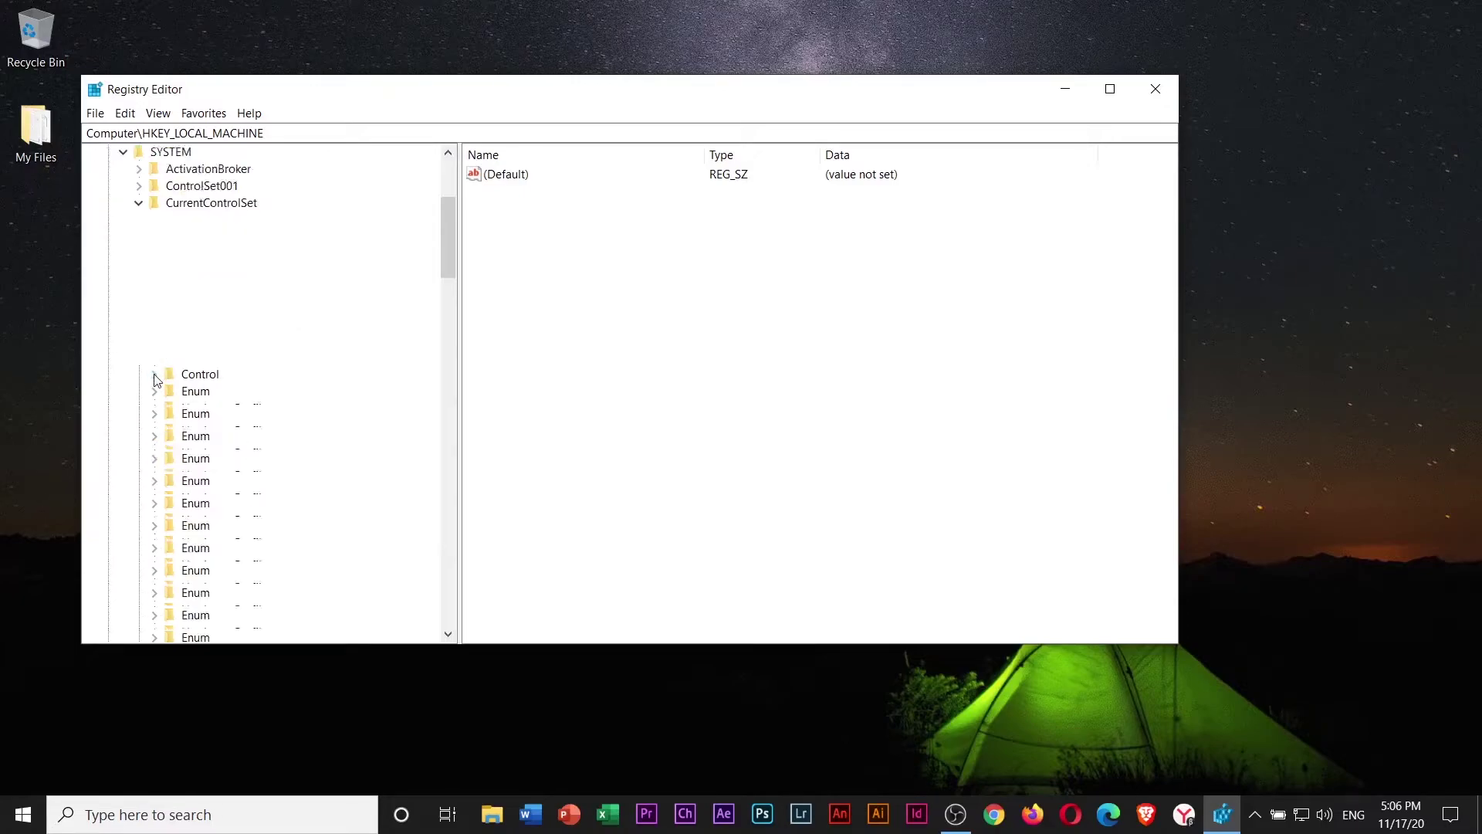
scroll(304, 438, "down", 20)
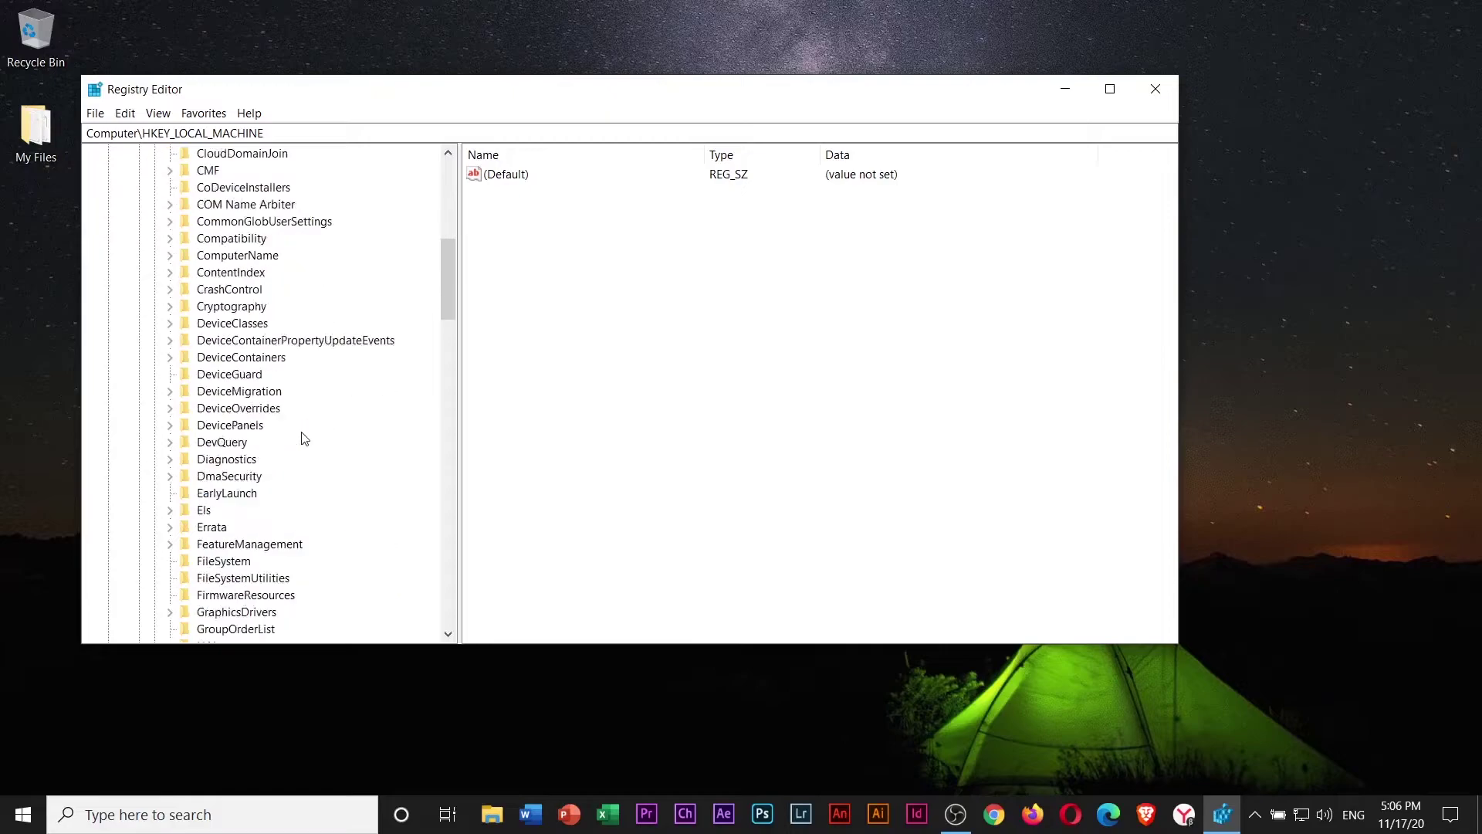
scroll(304, 438, "down", 15)
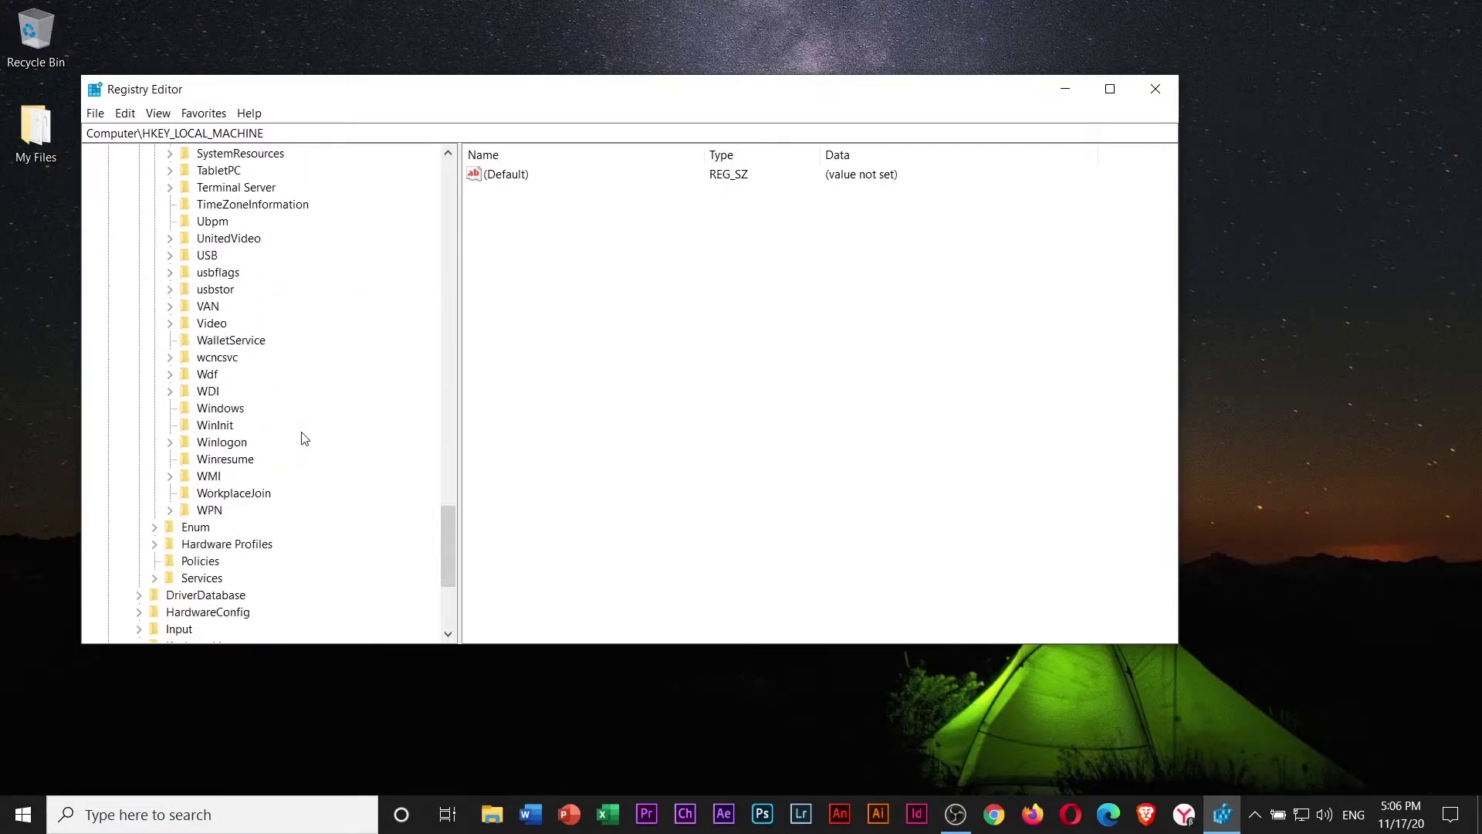
scroll(303, 438, "up", 13)
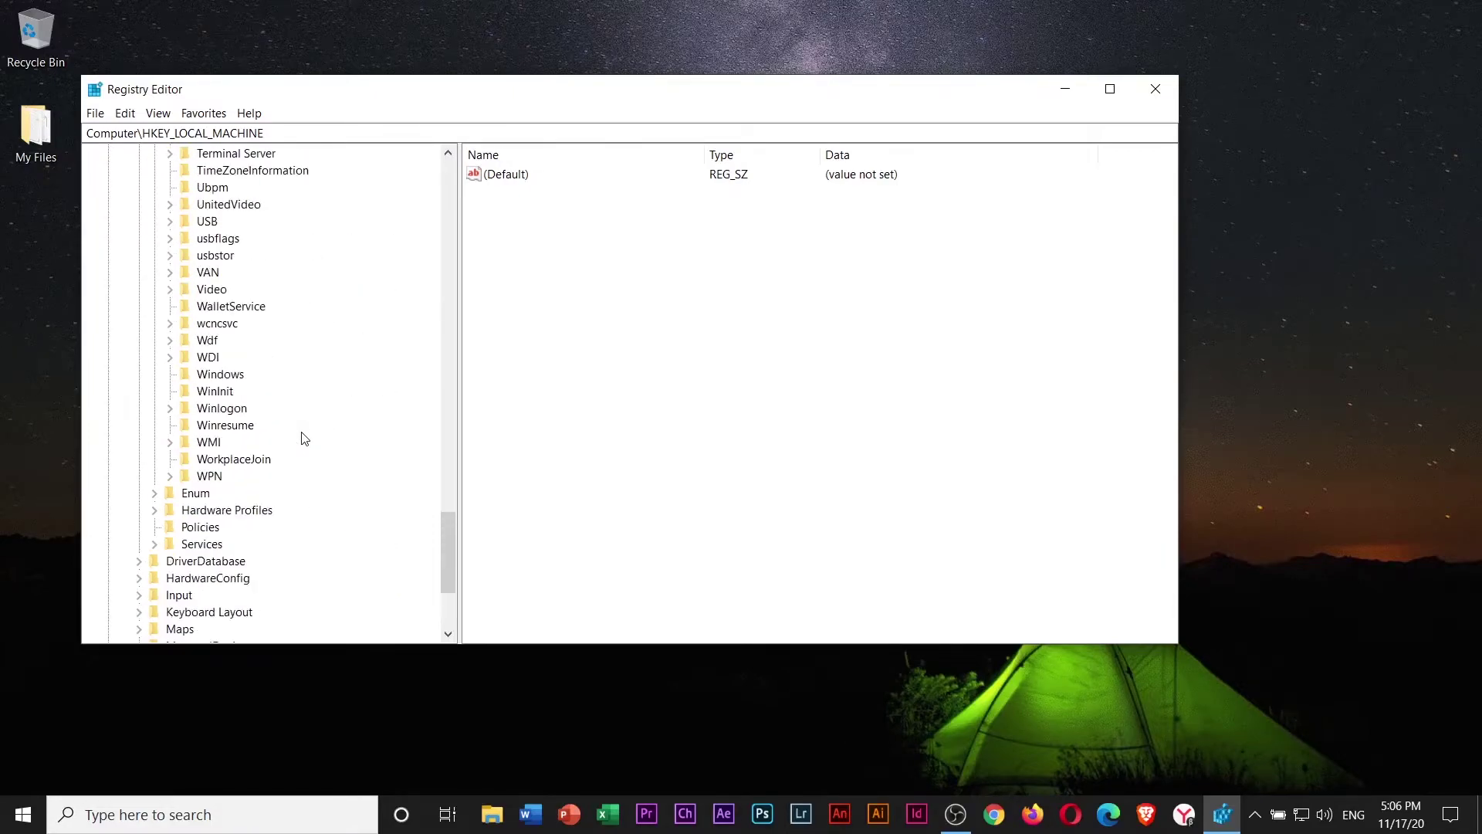
left_click(170, 375)
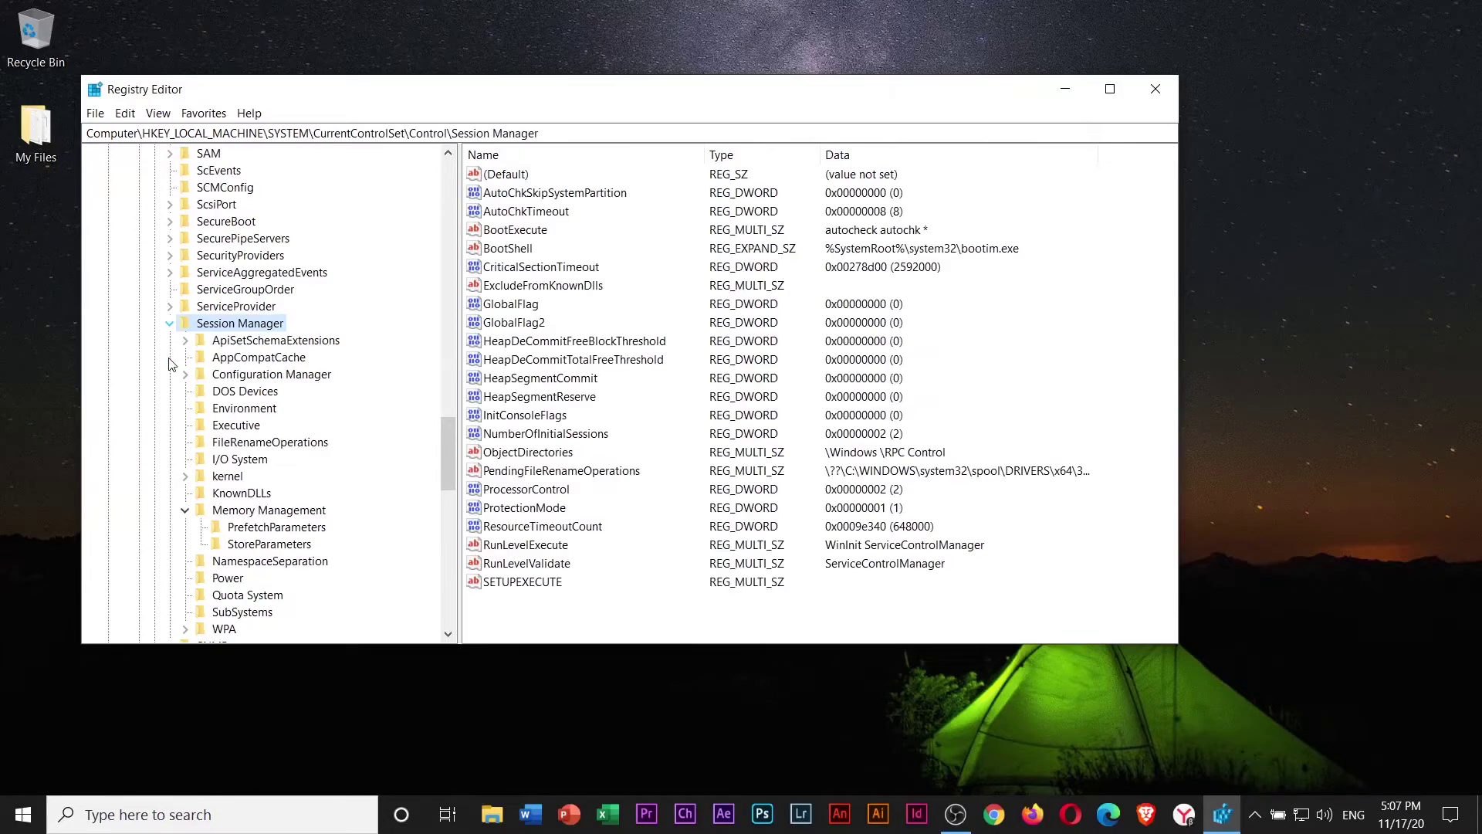
Step: Set ClearPageFileAtShutdown under Memory Management to 1
left_click(269, 516)
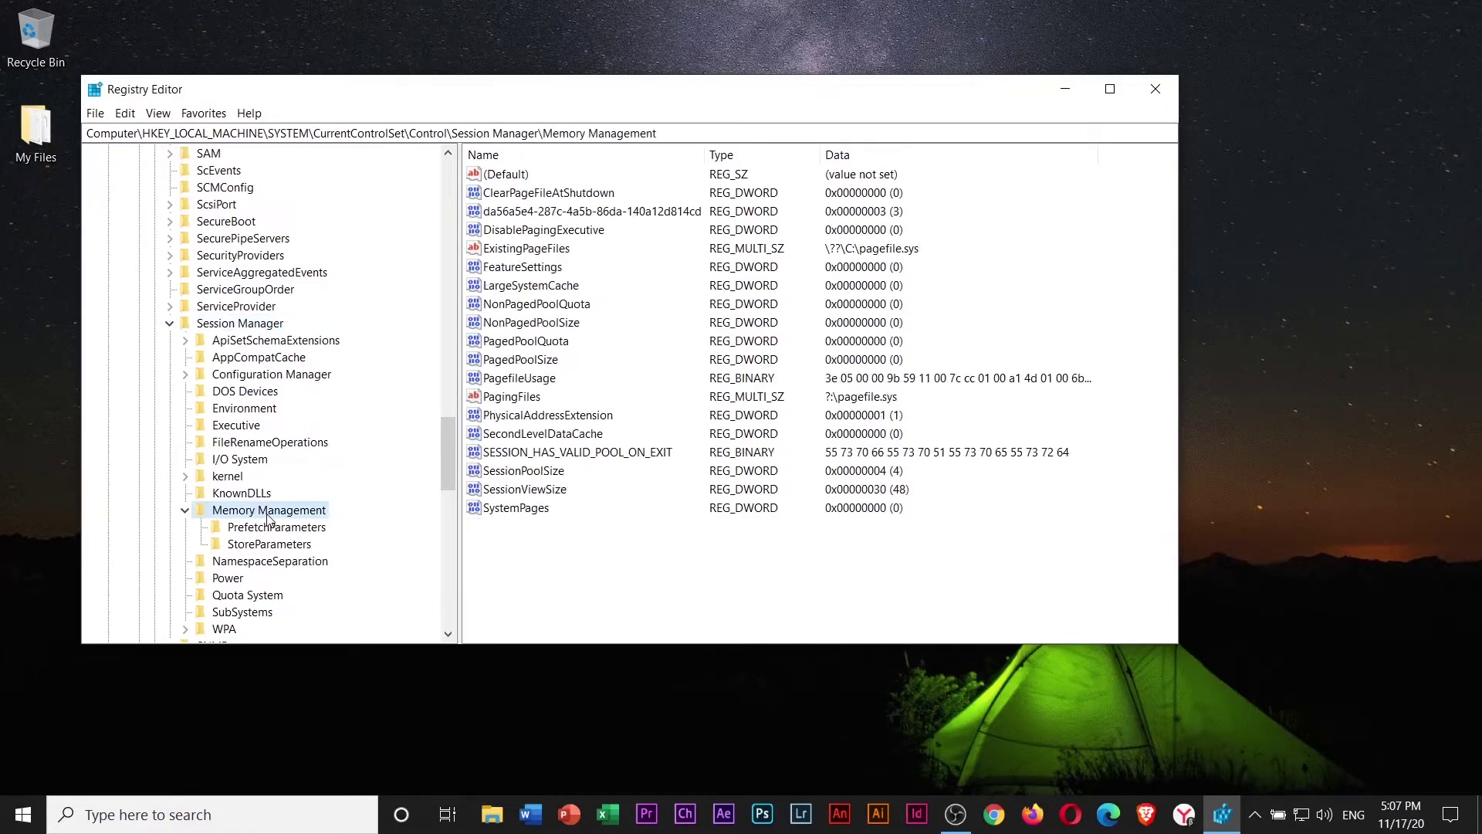
right_click(553, 198)
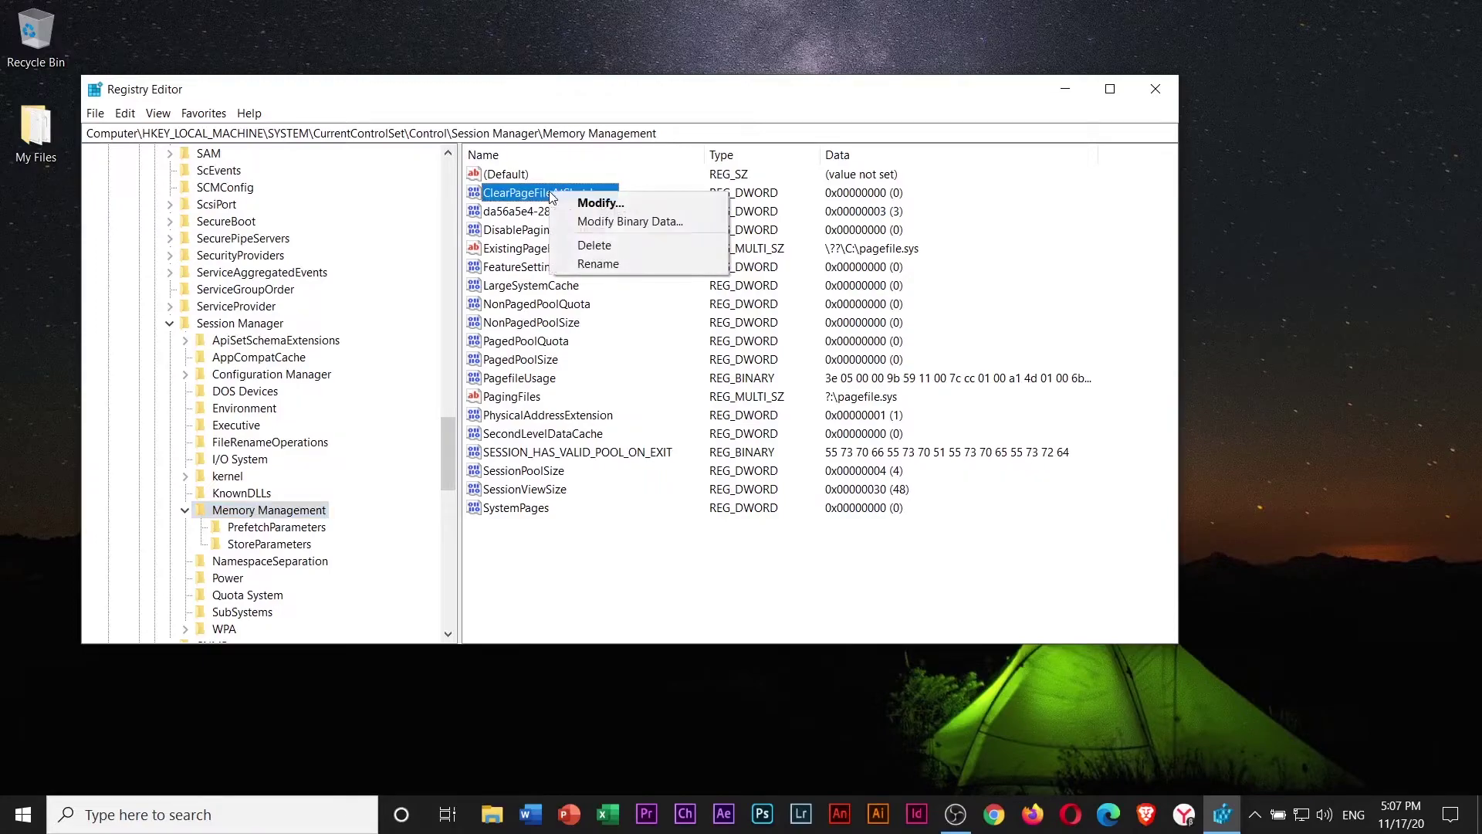
left_click(584, 204)
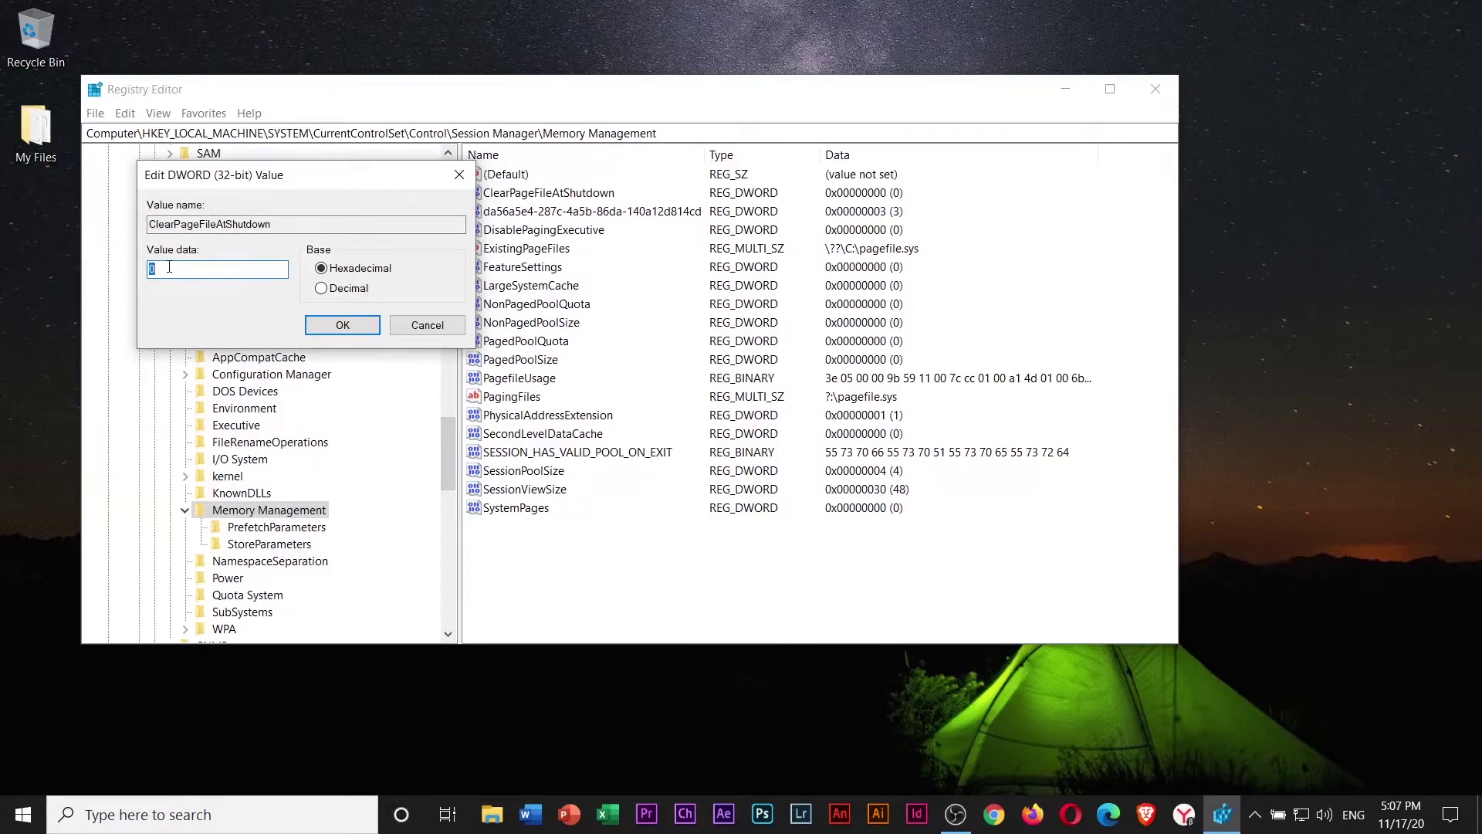
type("1")
left_click(342, 325)
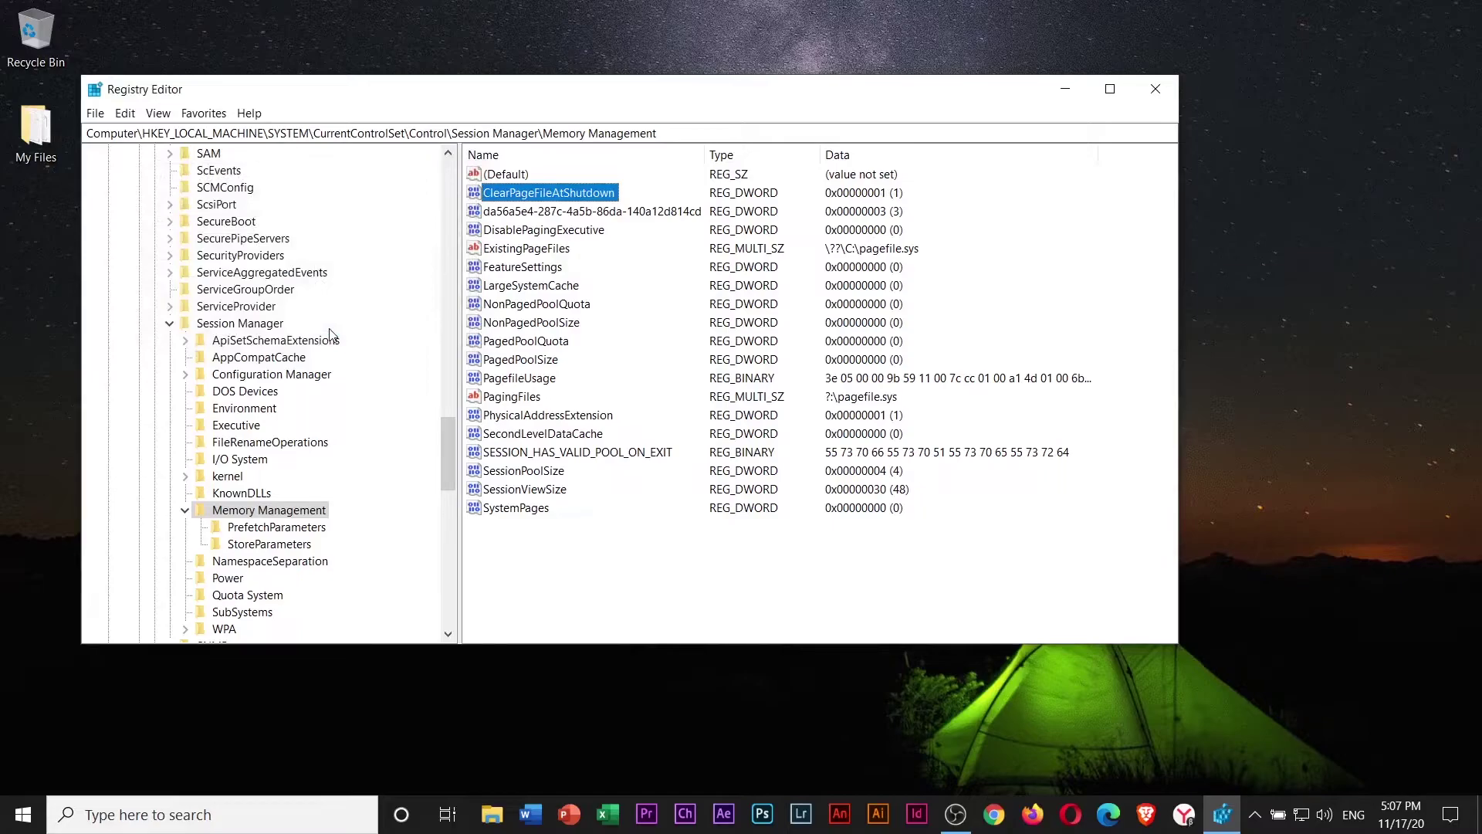
Step: Close Registry Editor
left_click(1157, 90)
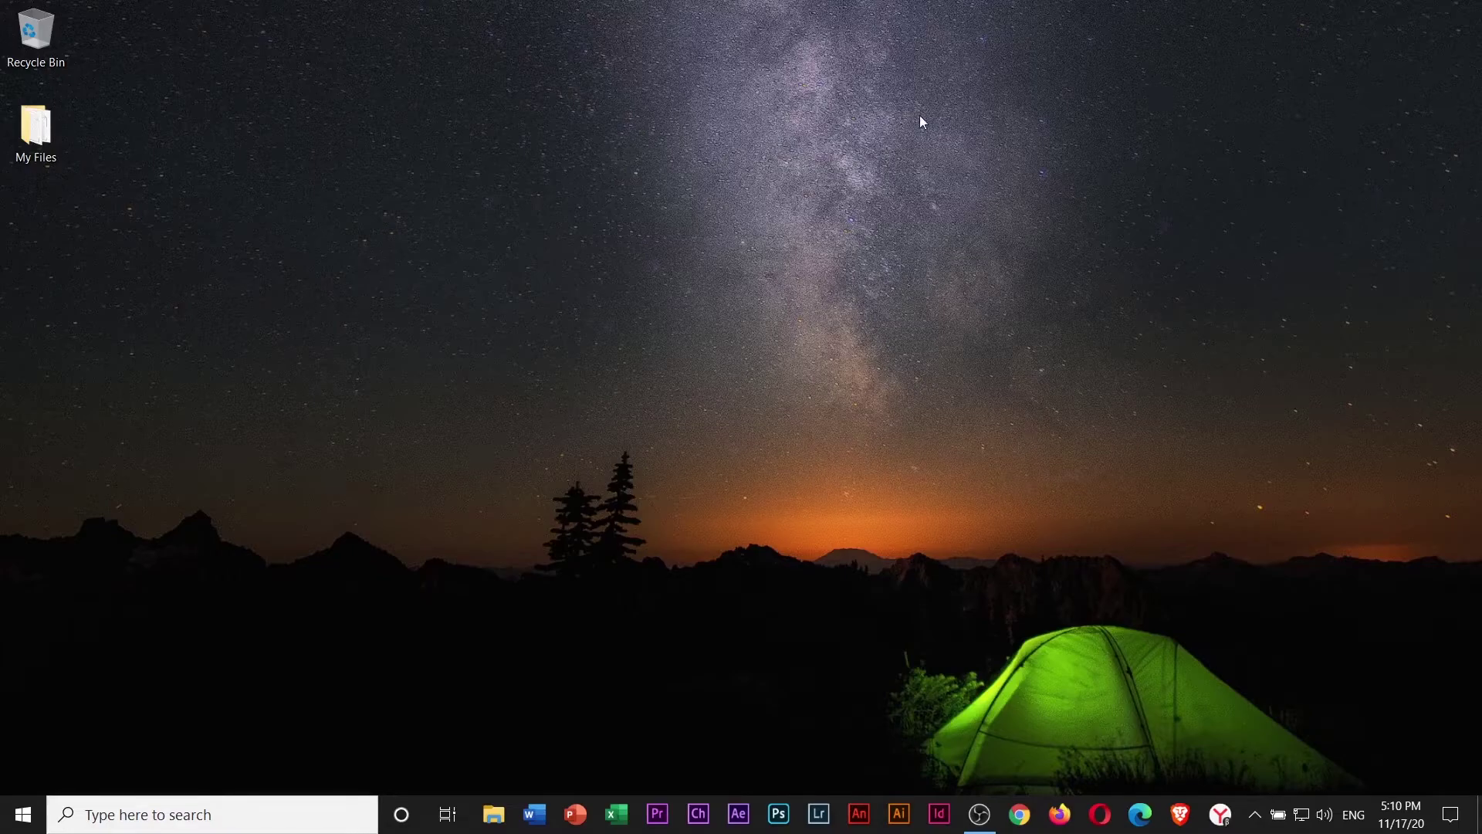
Step: Search the Start menu for 'advanced system settings' to bring up System Properties
left_click(21, 814)
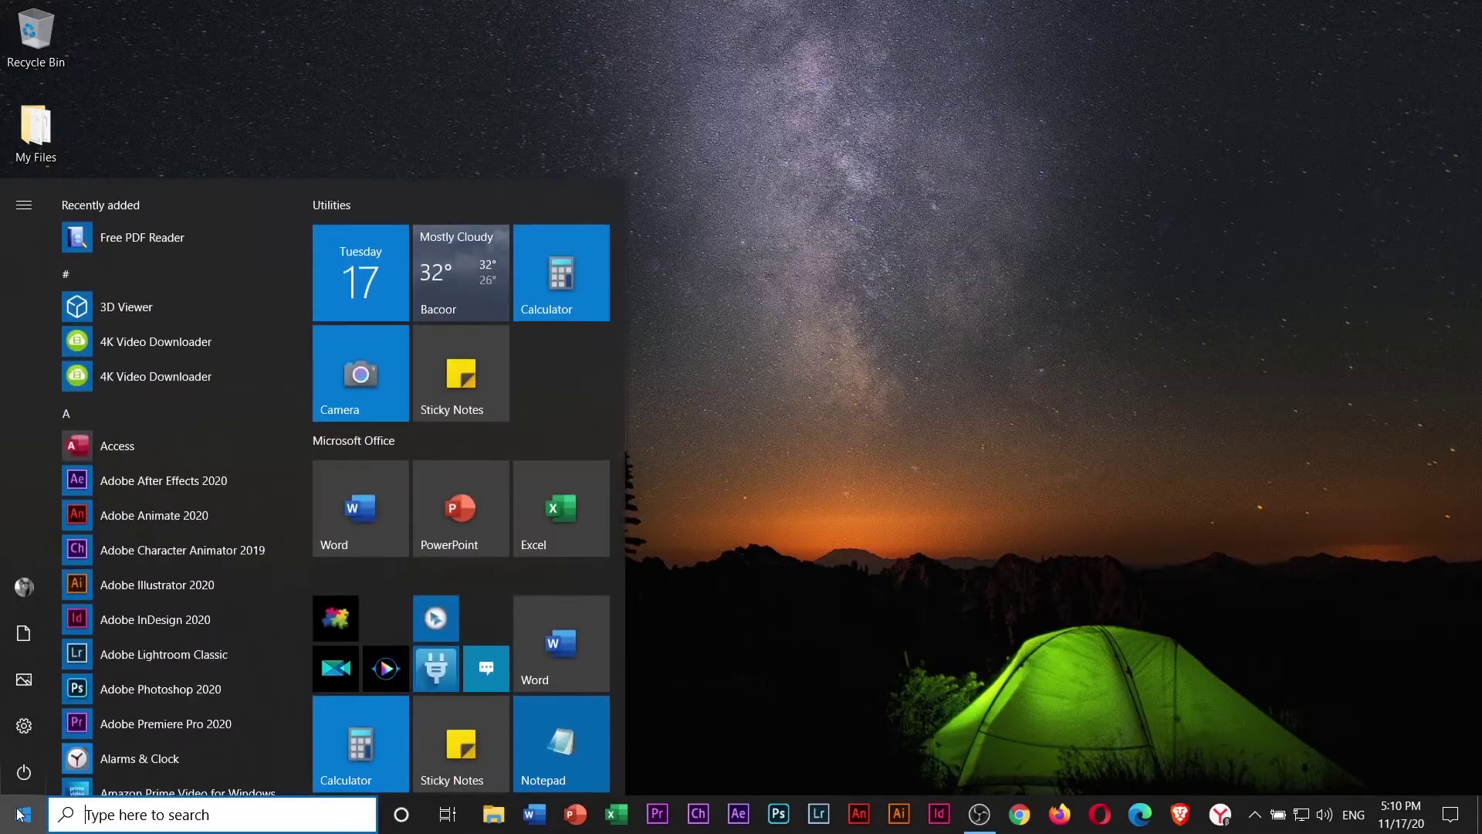
type("advance")
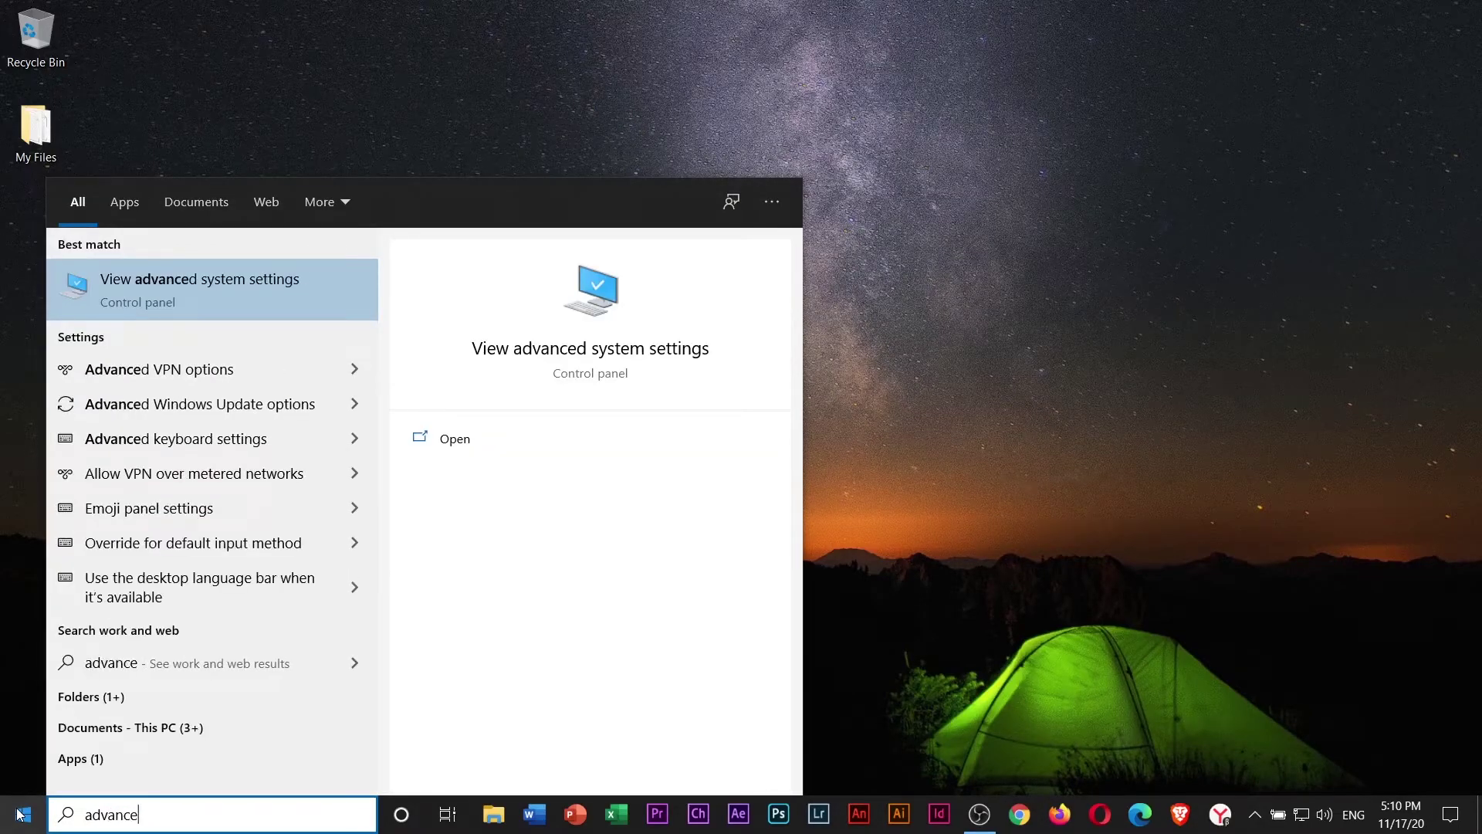
type("d system s")
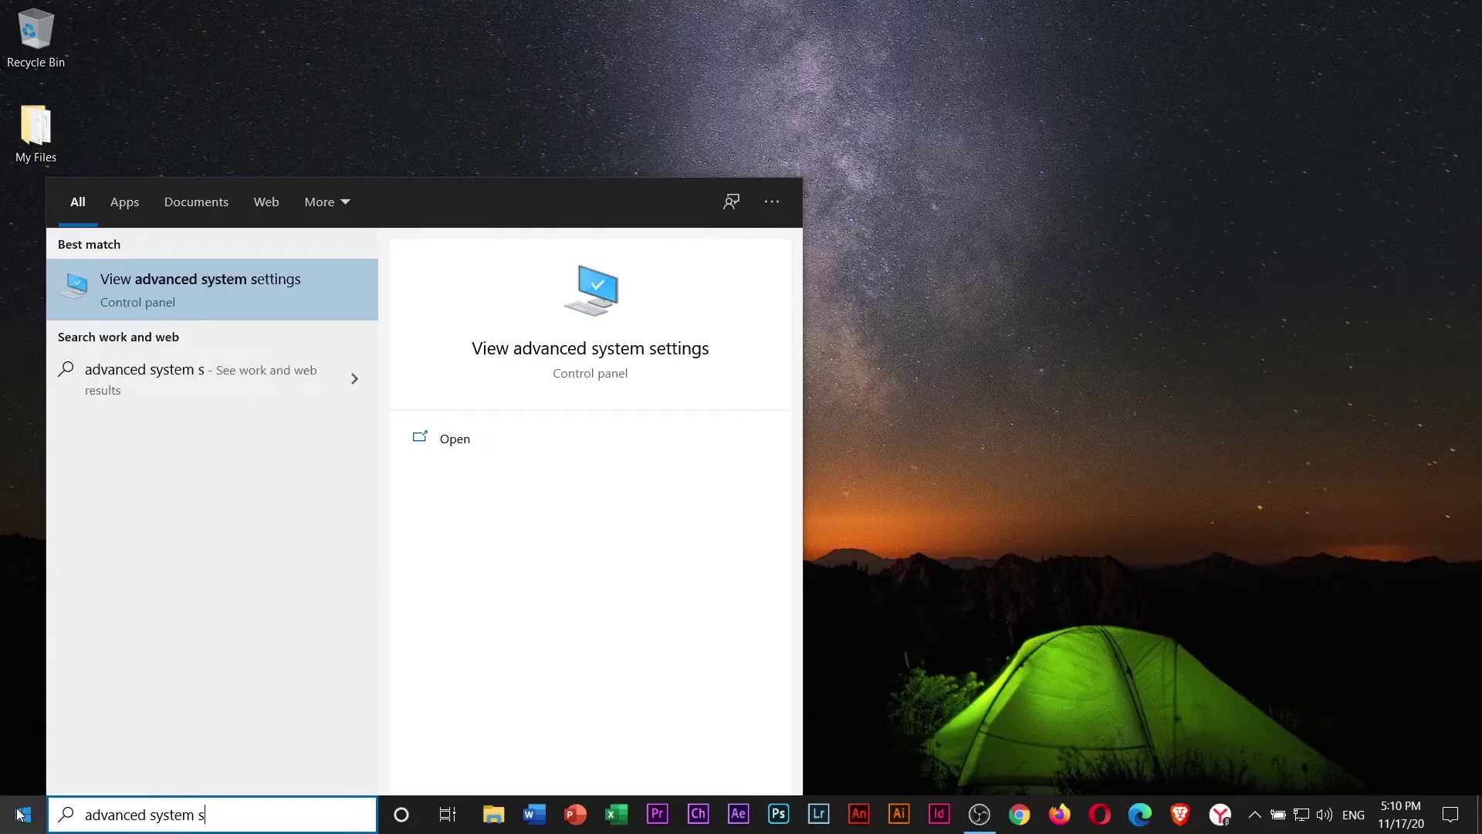
type("ettings")
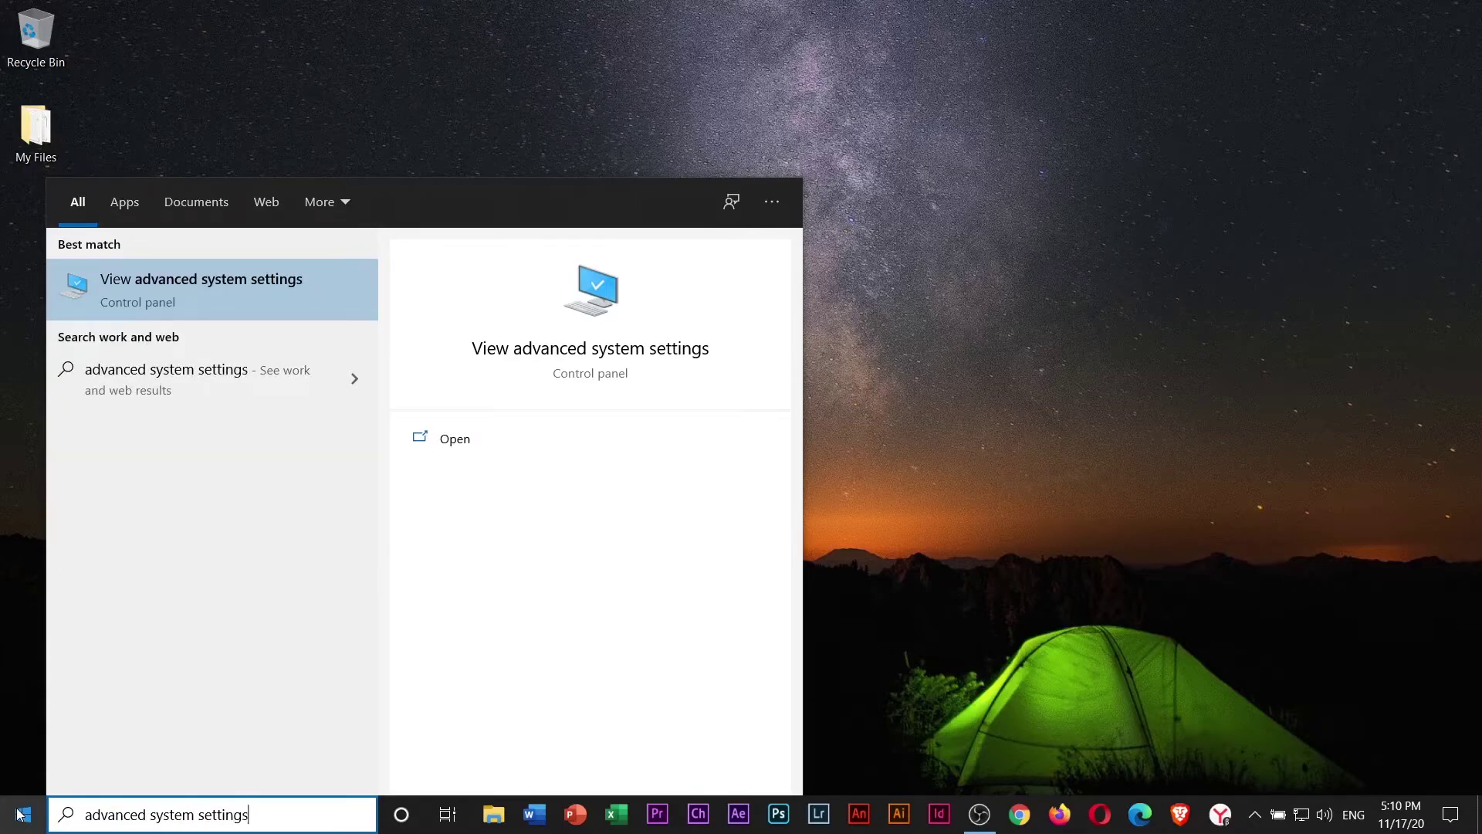
key("Return")
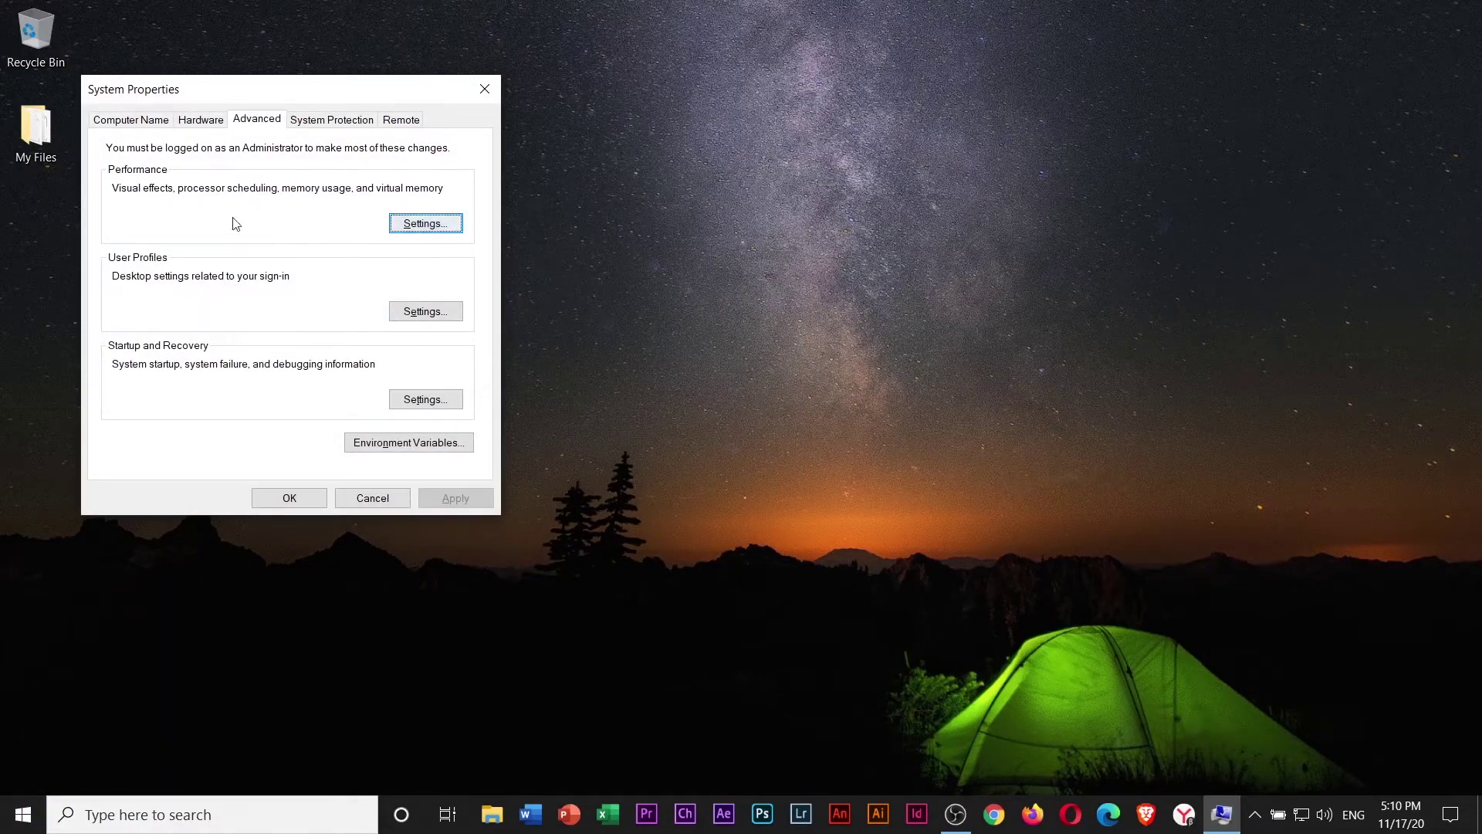
Step: Apply 'Adjust for best performance' in Performance Options, then close both dialogs
left_click(422, 224)
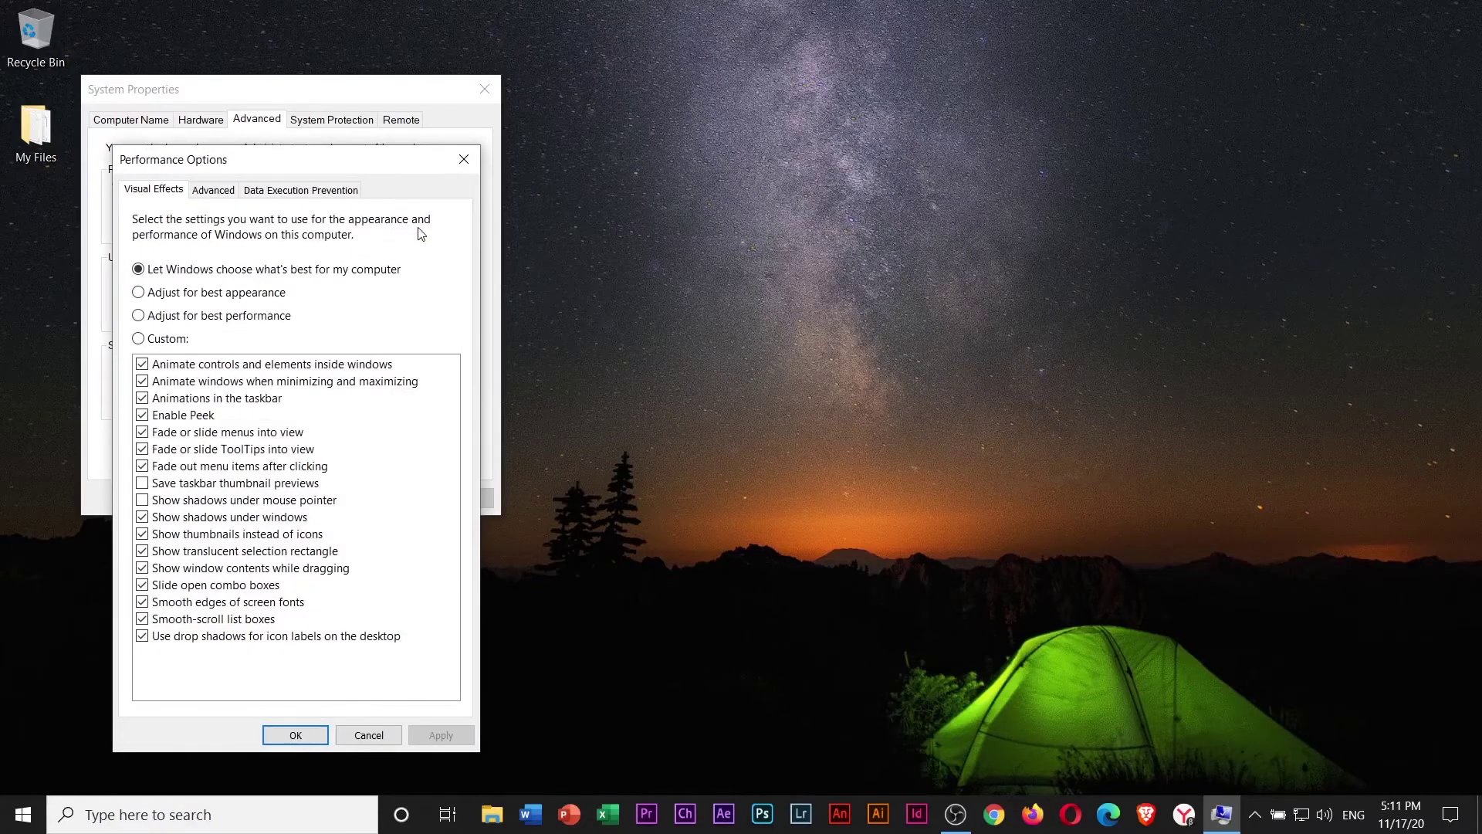
left_click(139, 317)
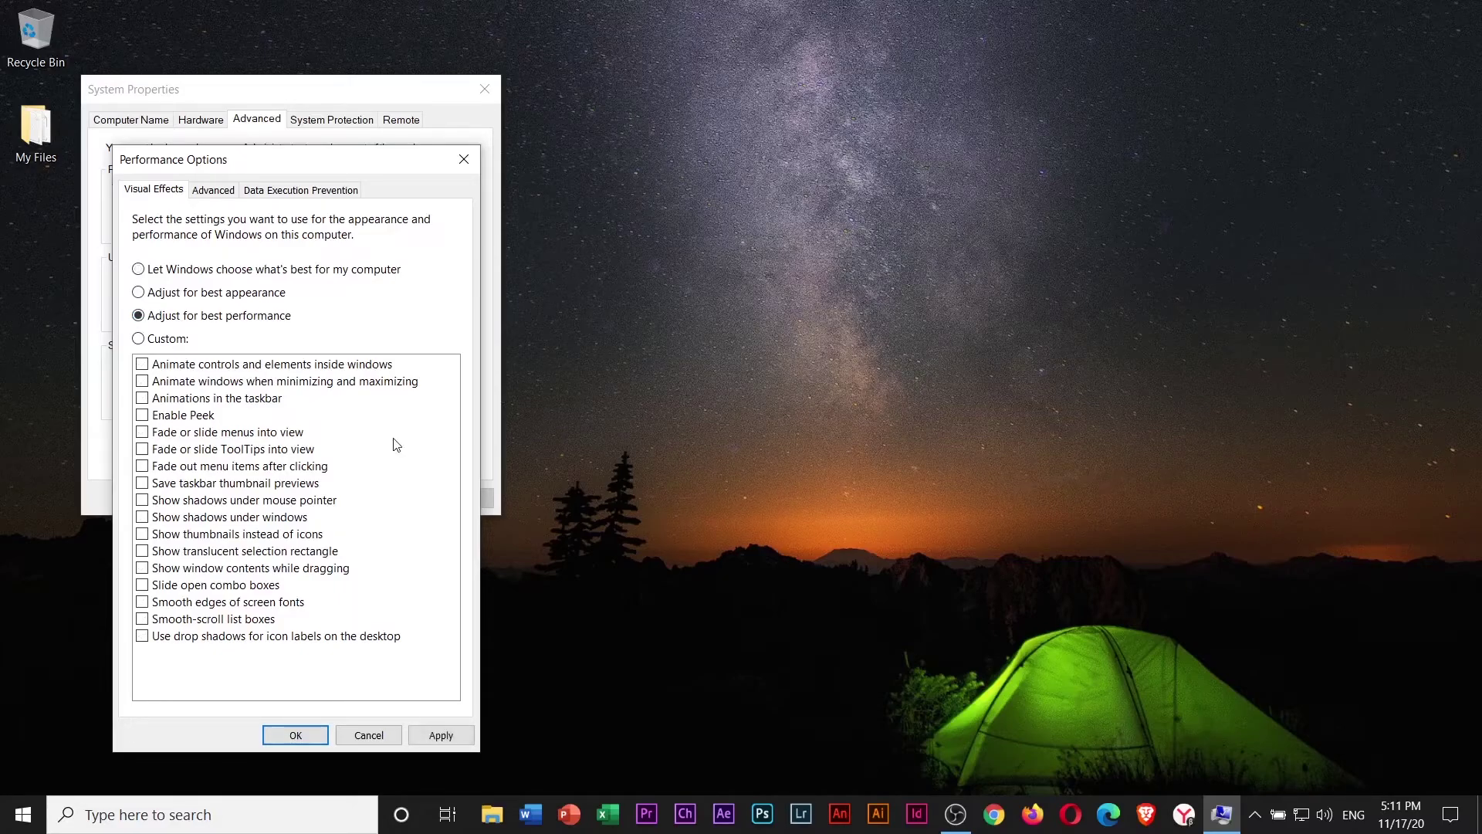
left_click(440, 735)
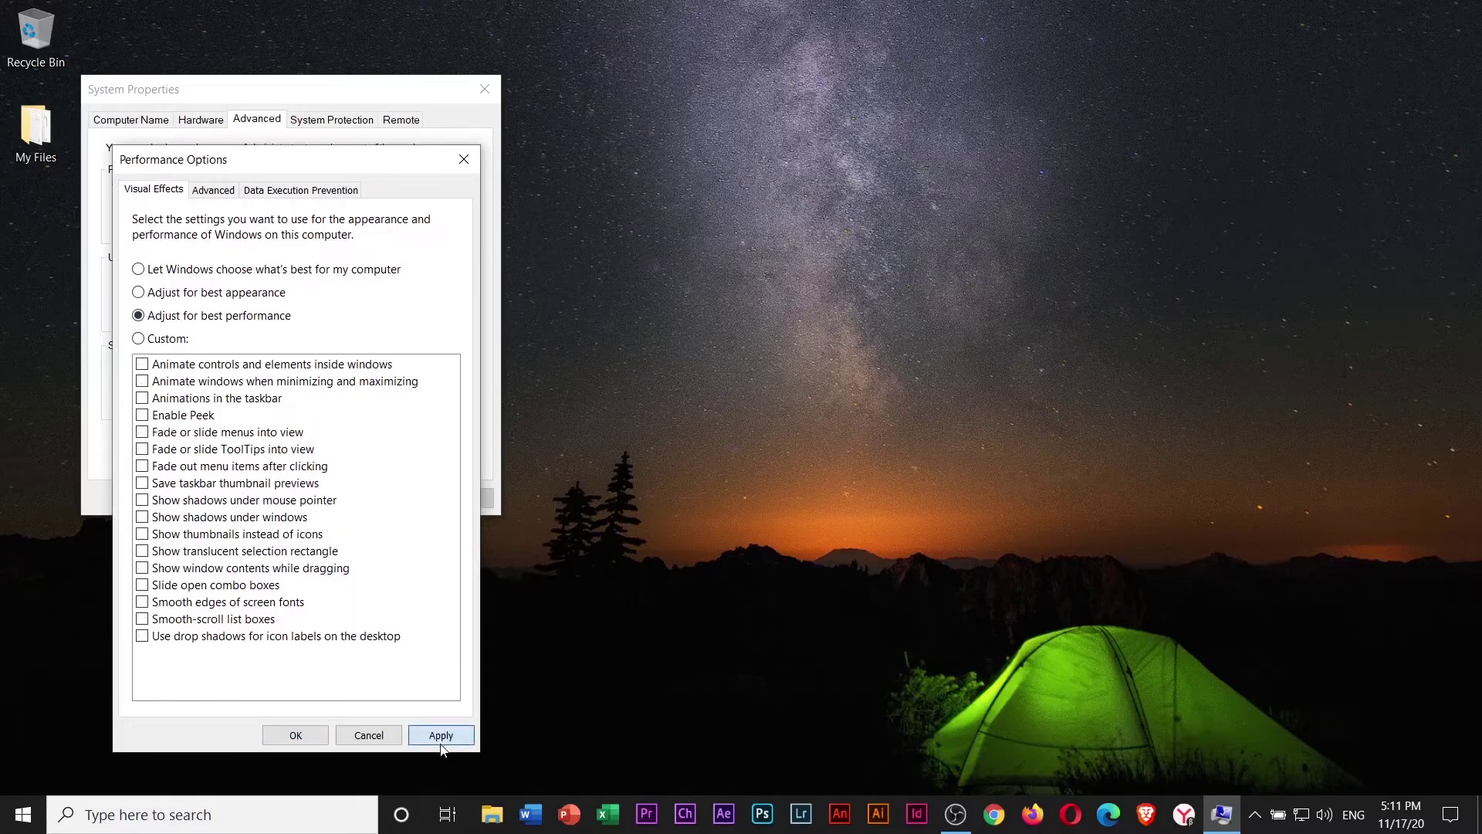
left_click(296, 735)
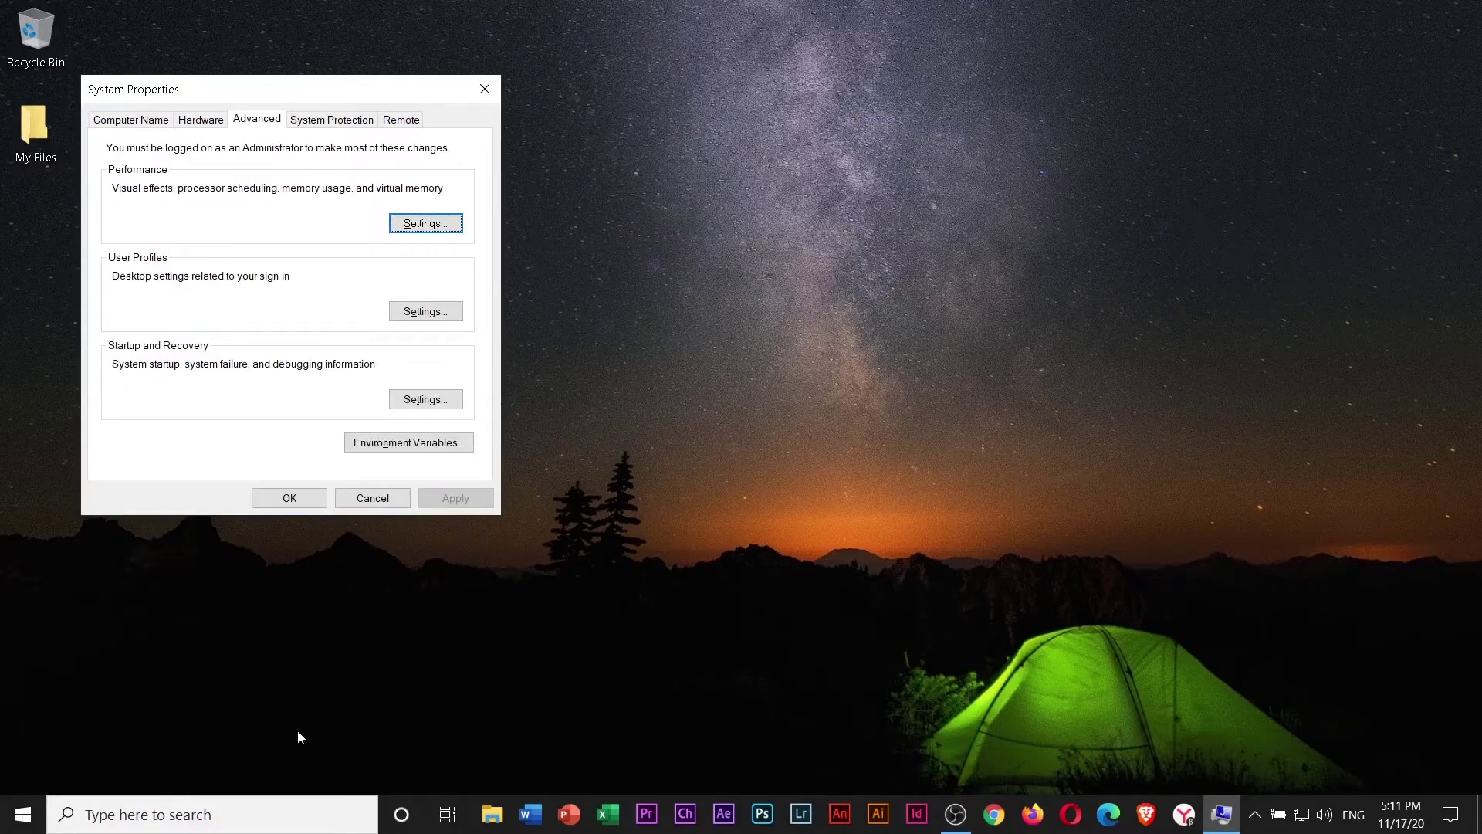
left_click(485, 89)
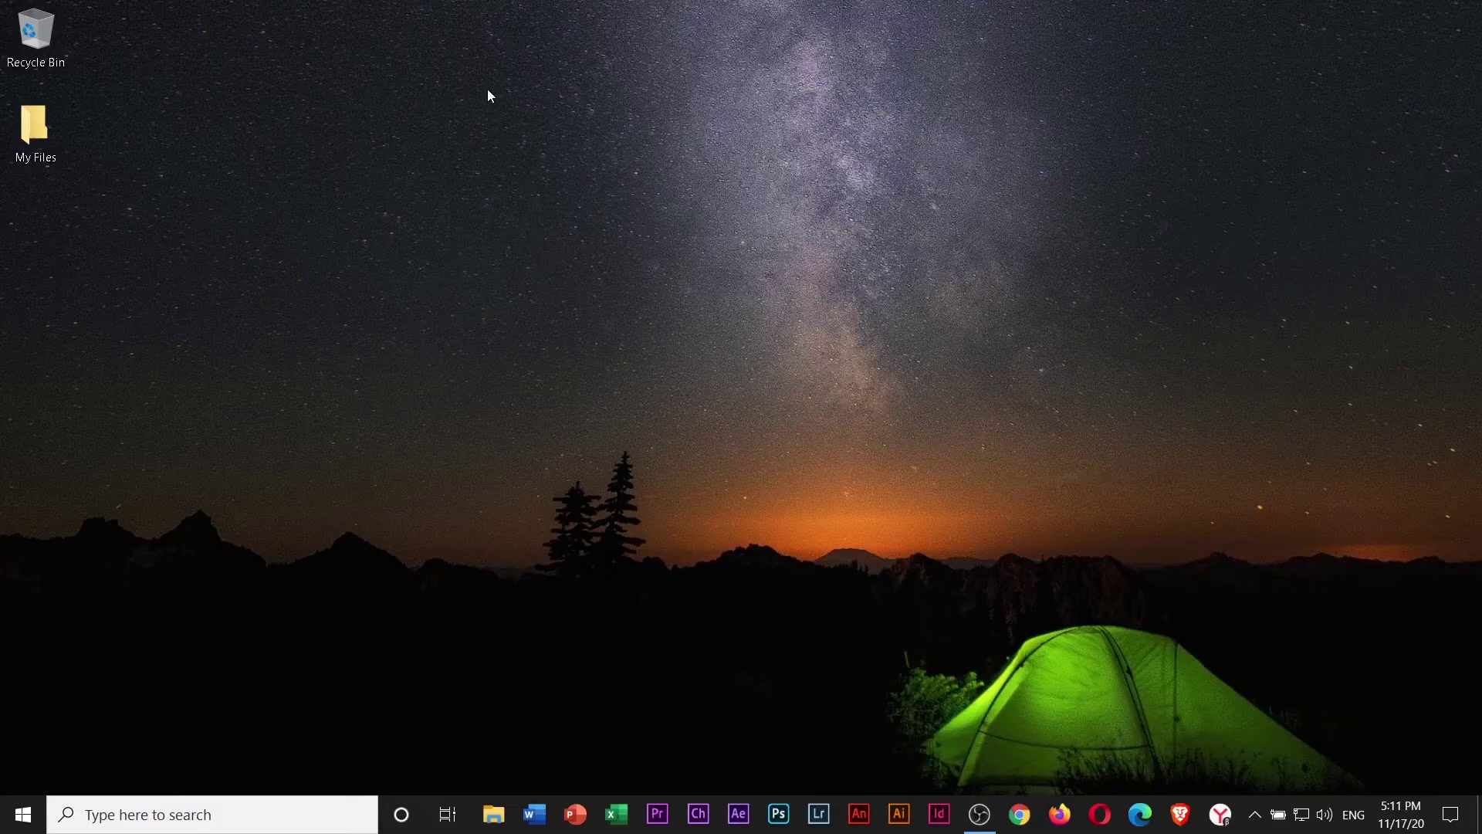